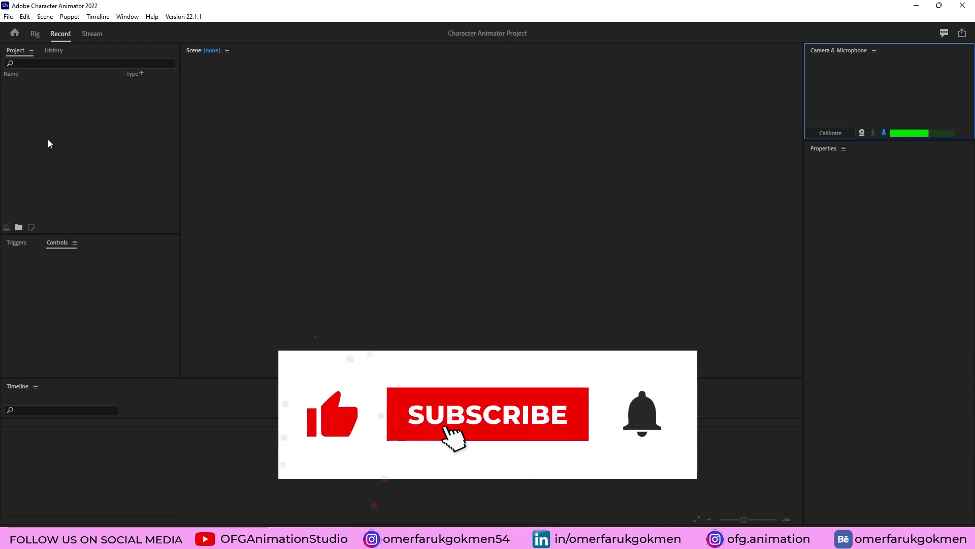
Step: Switch between the Project contents and History views to check the undo history
left_click(53, 51)
left_click(18, 53)
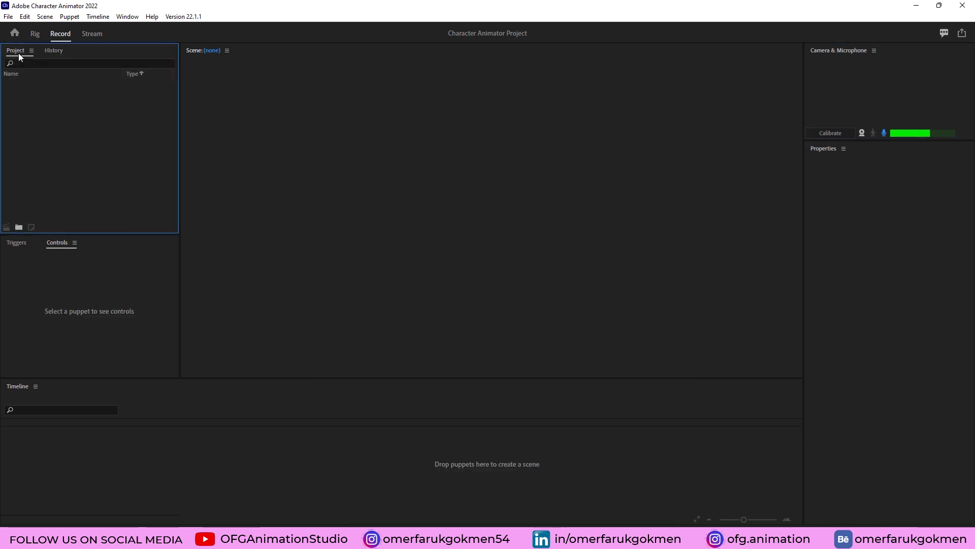
left_click(50, 54)
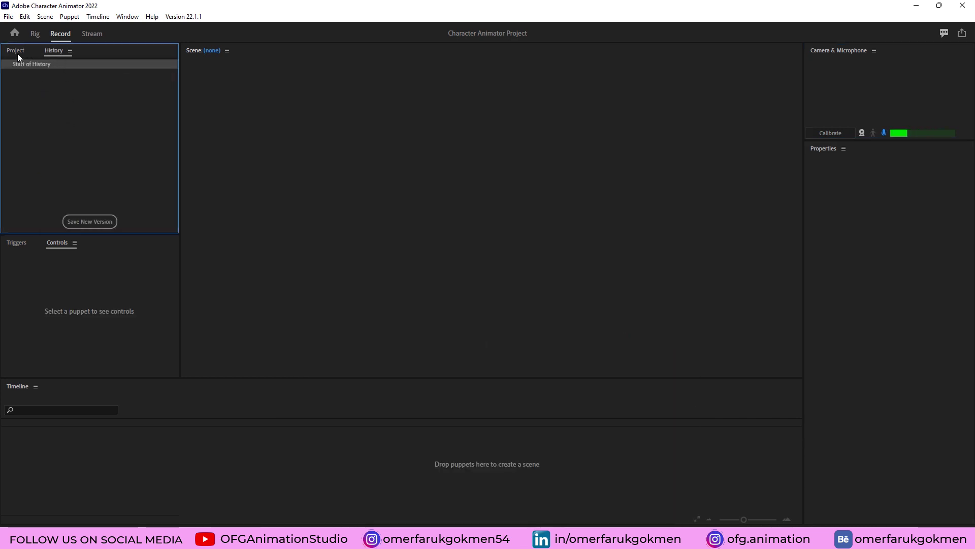
left_click(17, 52)
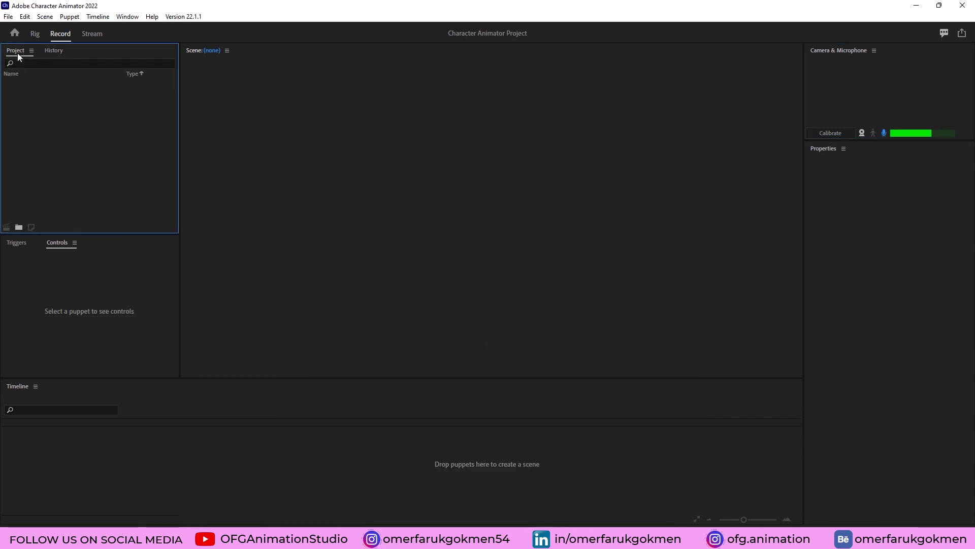
Step: Look over the Triggers, Controls and Timeline panels, then turn on Camera Input for face tracking
left_click(17, 245)
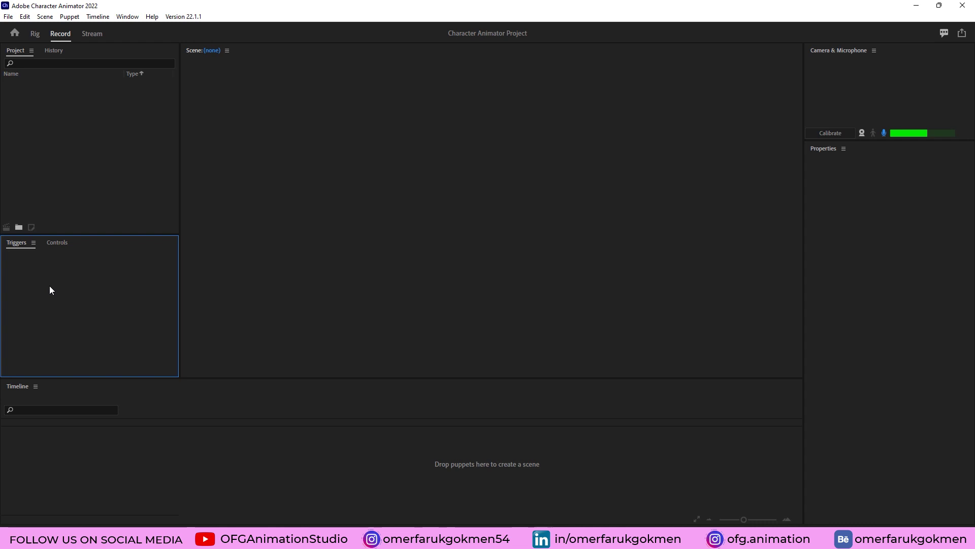
left_click(56, 244)
left_click(17, 245)
left_click(59, 244)
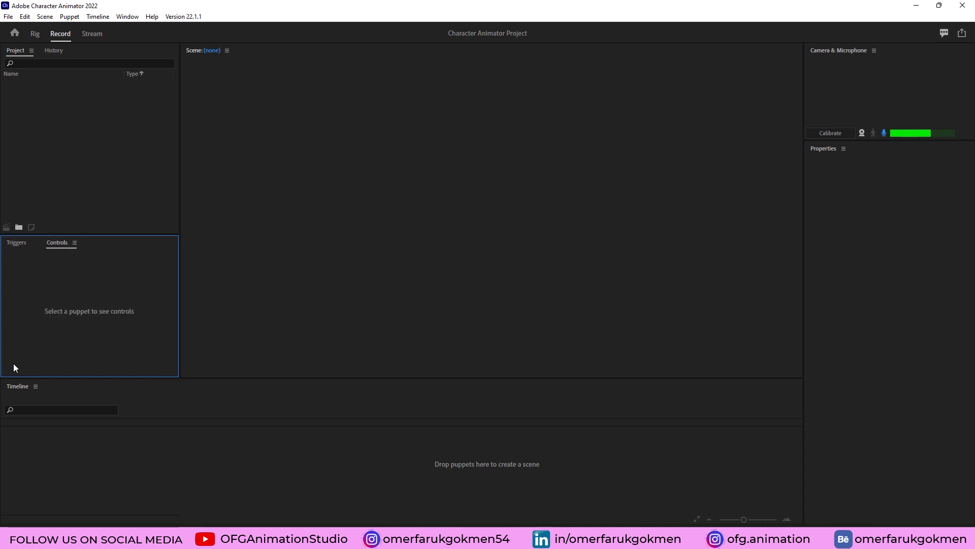
left_click(19, 393)
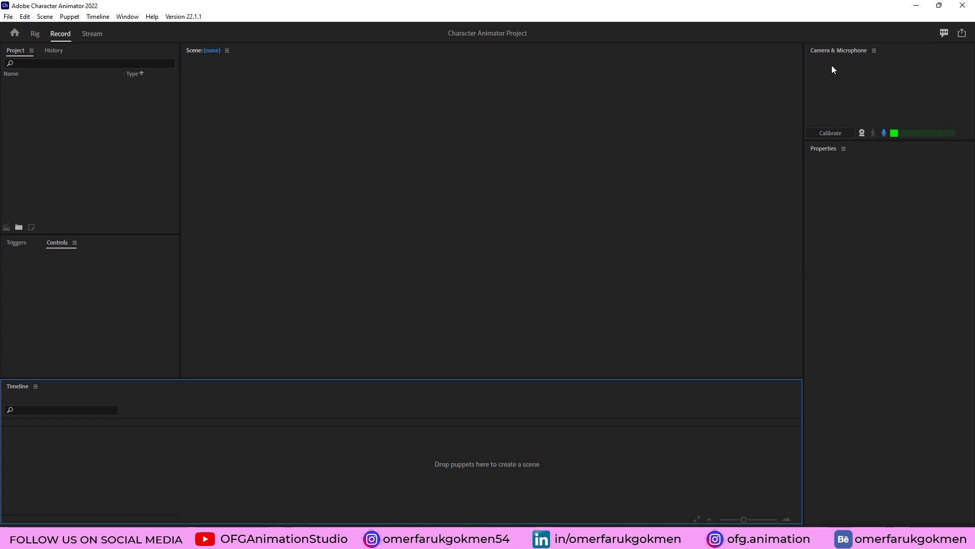
left_click(830, 51)
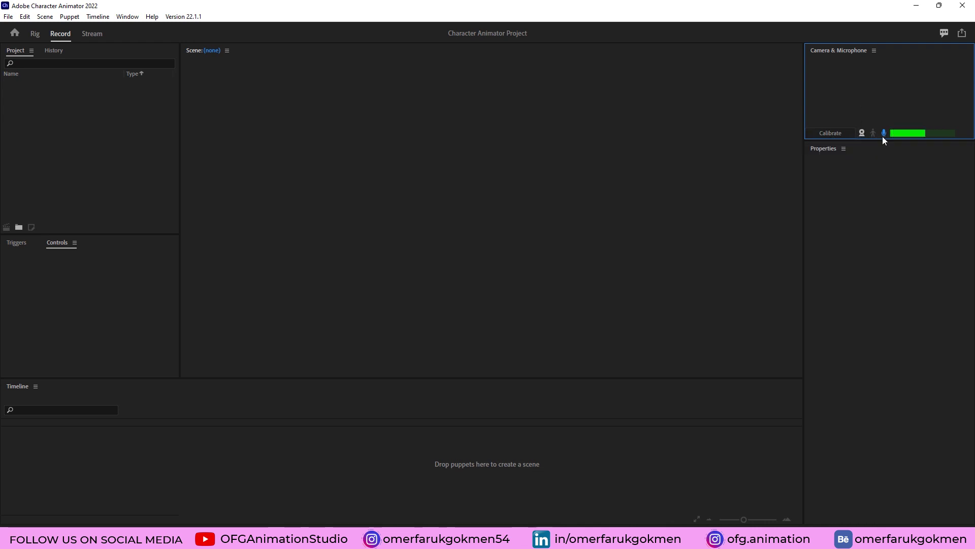
left_click(863, 132)
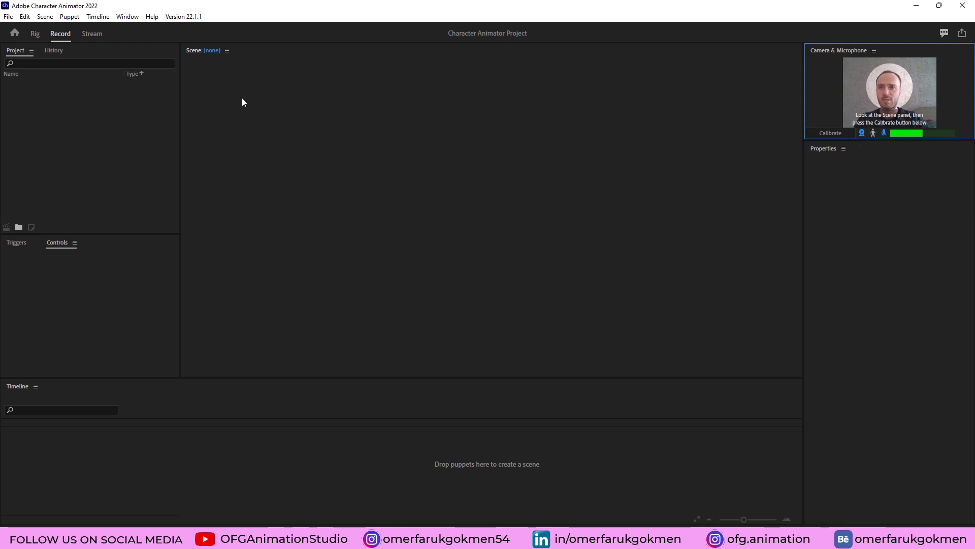
left_click(873, 294)
Step: In Preferences, keep Default Input and Default Output audio devices, browse Lip Sync and Live Output, then accept
left_click(24, 17)
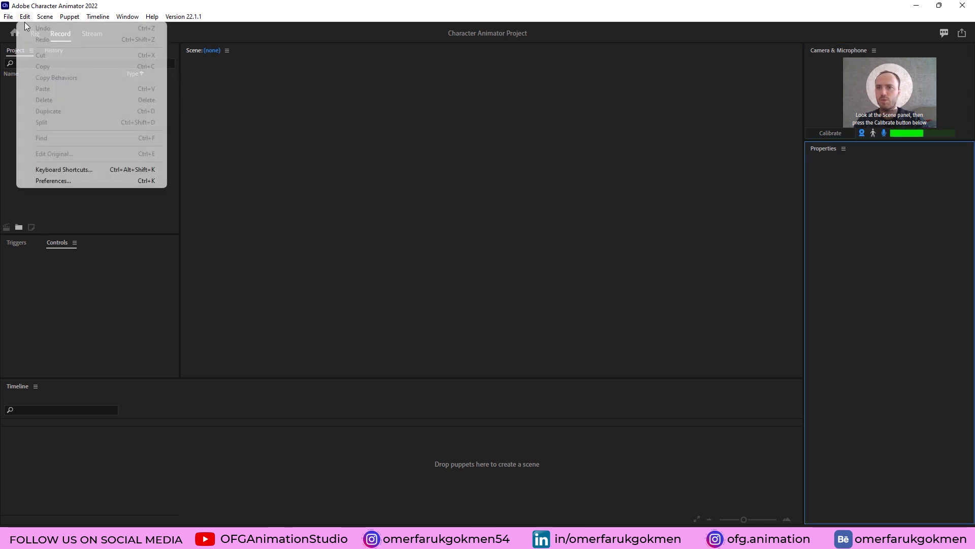
left_click(76, 181)
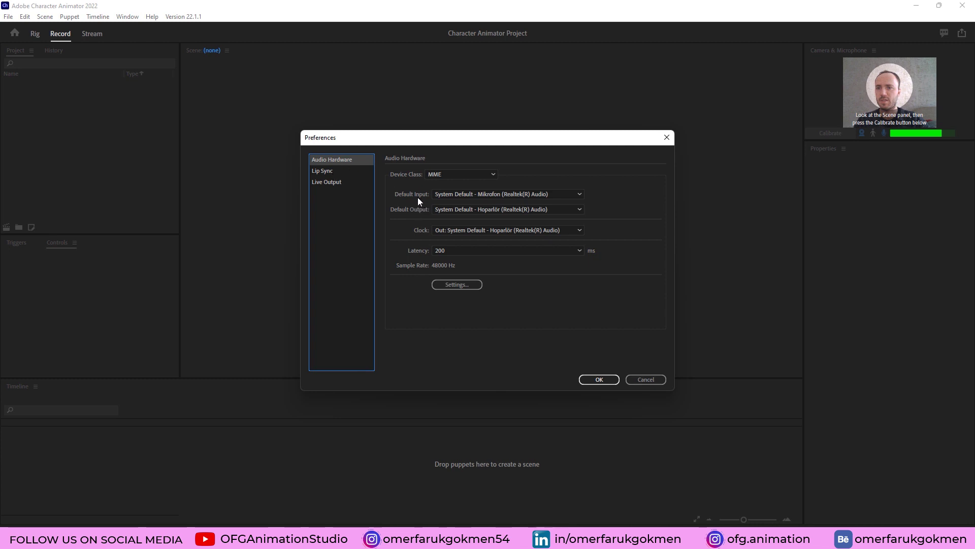
left_click(455, 197)
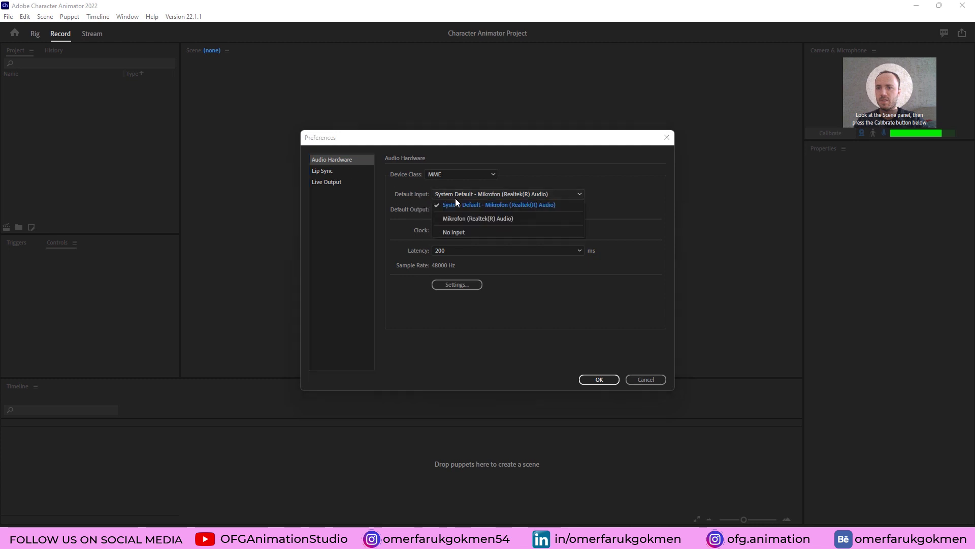
left_click(489, 197)
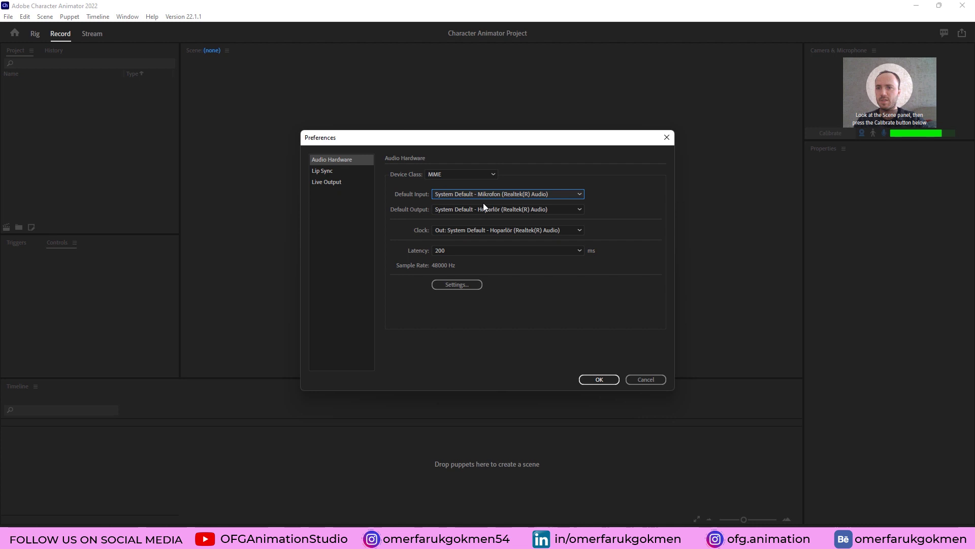
left_click(487, 211)
left_click(486, 211)
left_click(331, 173)
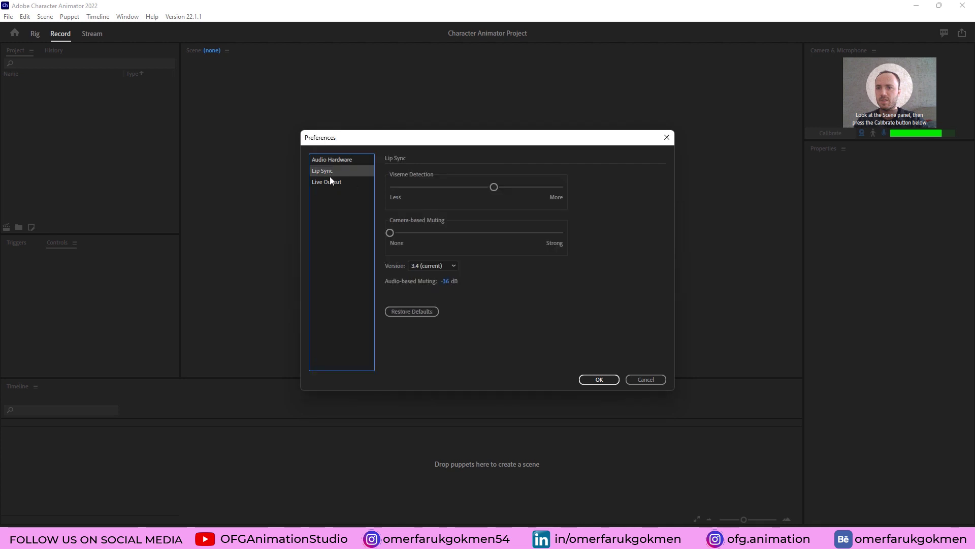
left_click(330, 179)
left_click(333, 161)
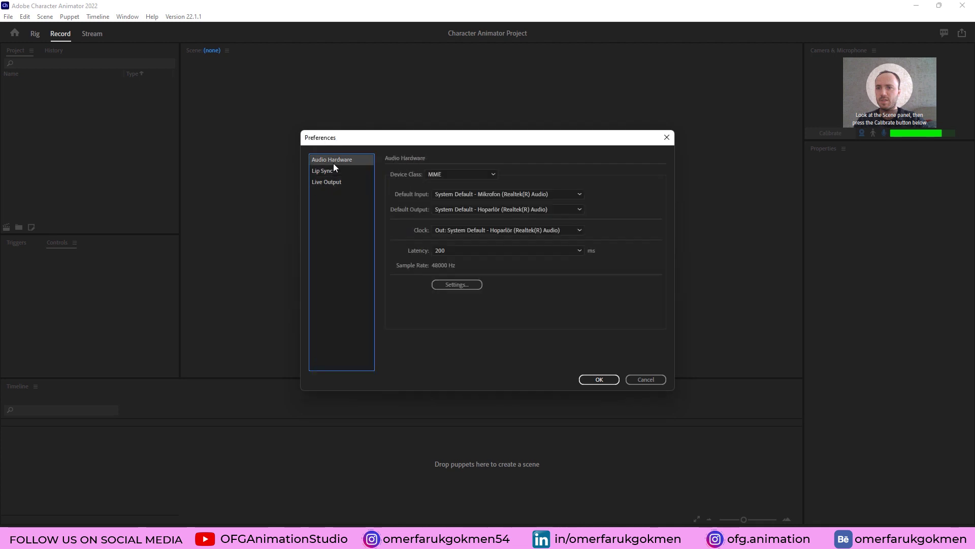
left_click(599, 382)
Step: From the Home screen's Example Puppets, open the Stardust unicorn as a new project
left_click(16, 36)
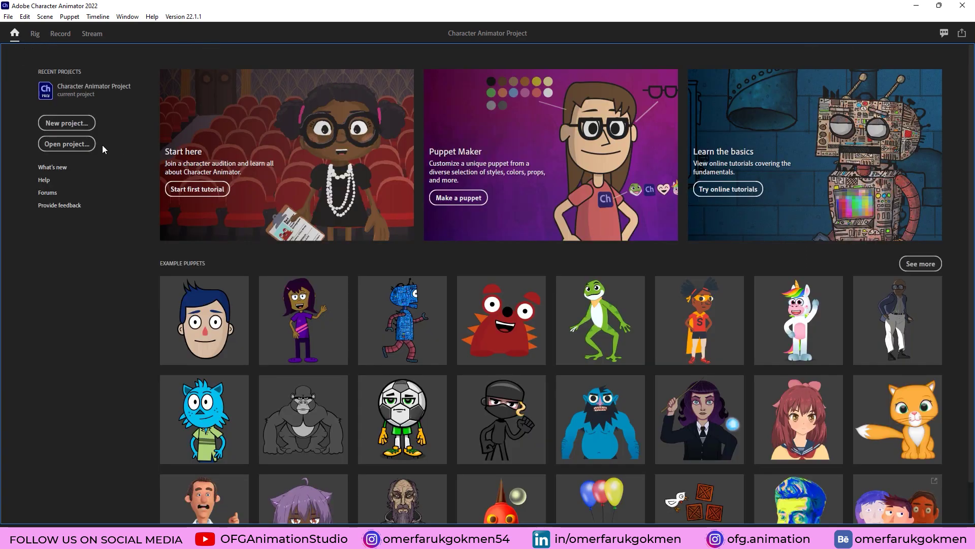
scroll(330, 320, "down", 1)
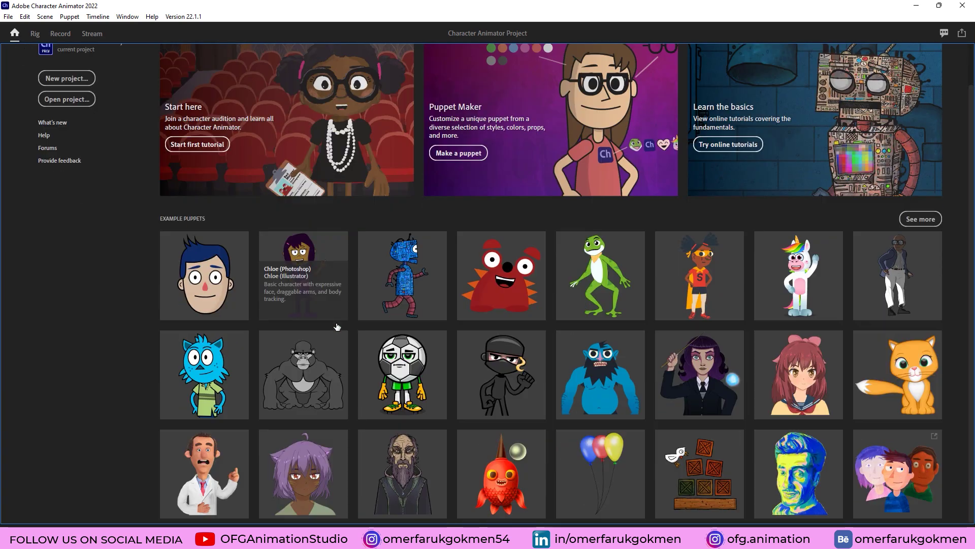
left_click(787, 285)
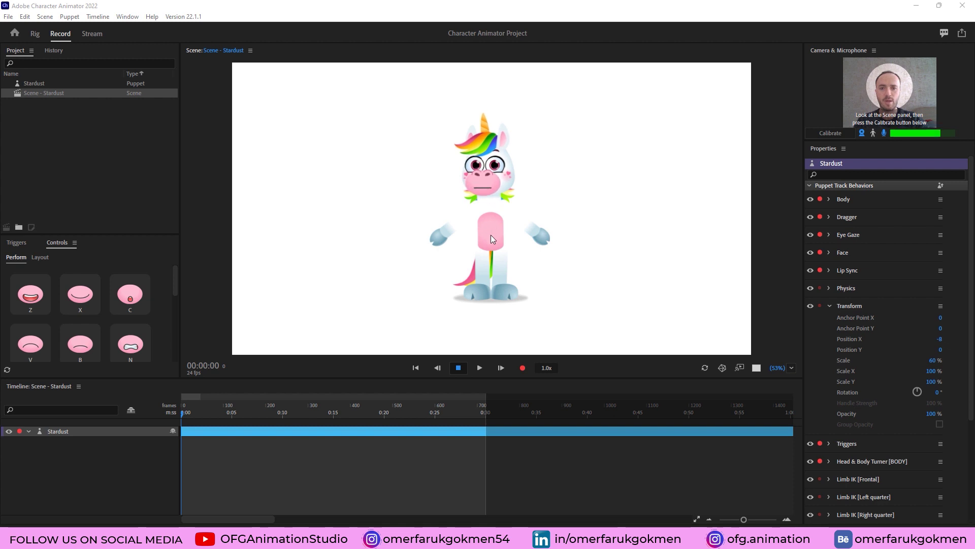
left_click(30, 84)
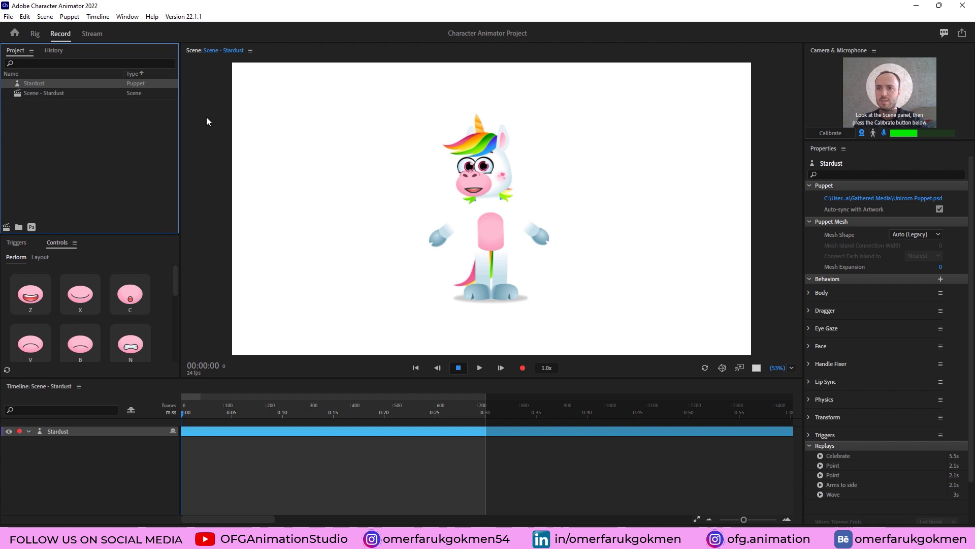
left_click(31, 93)
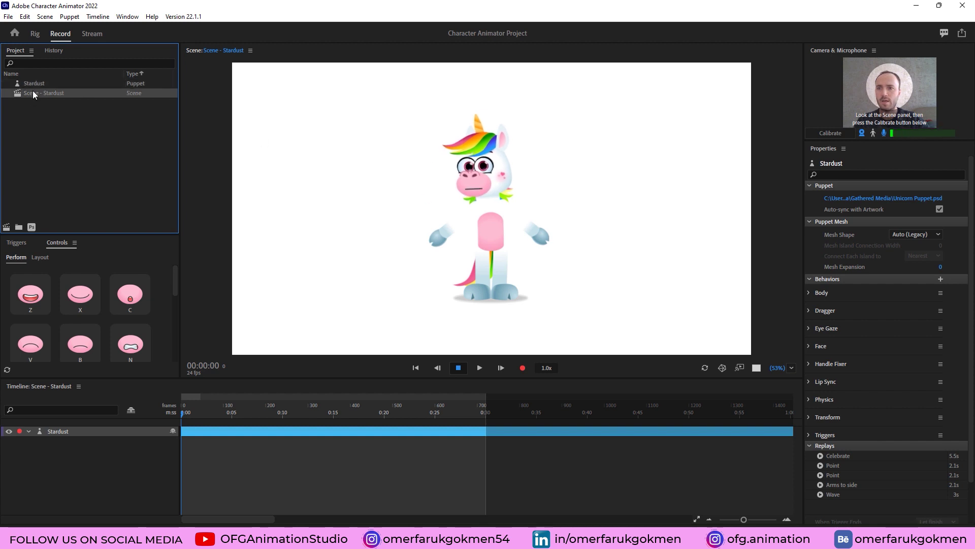
left_click(38, 85)
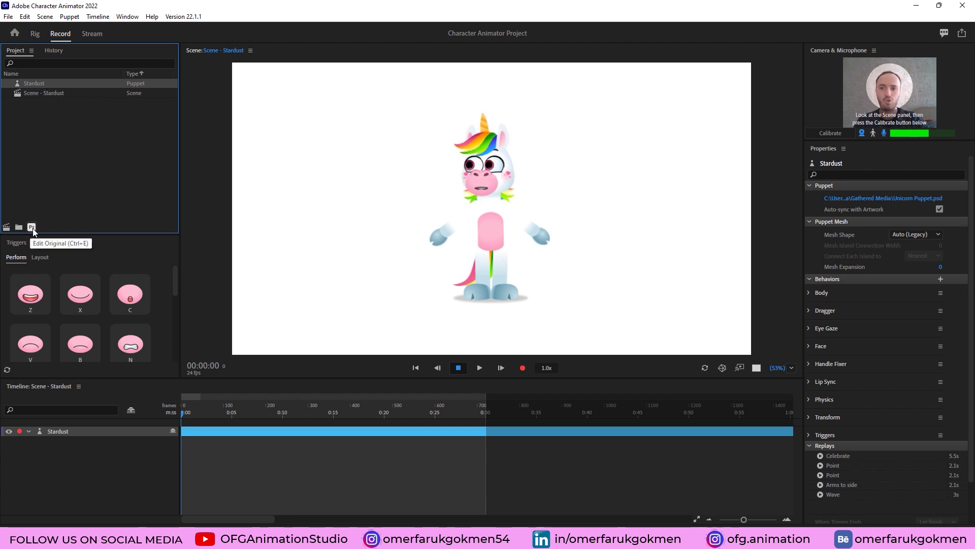
left_click(16, 242)
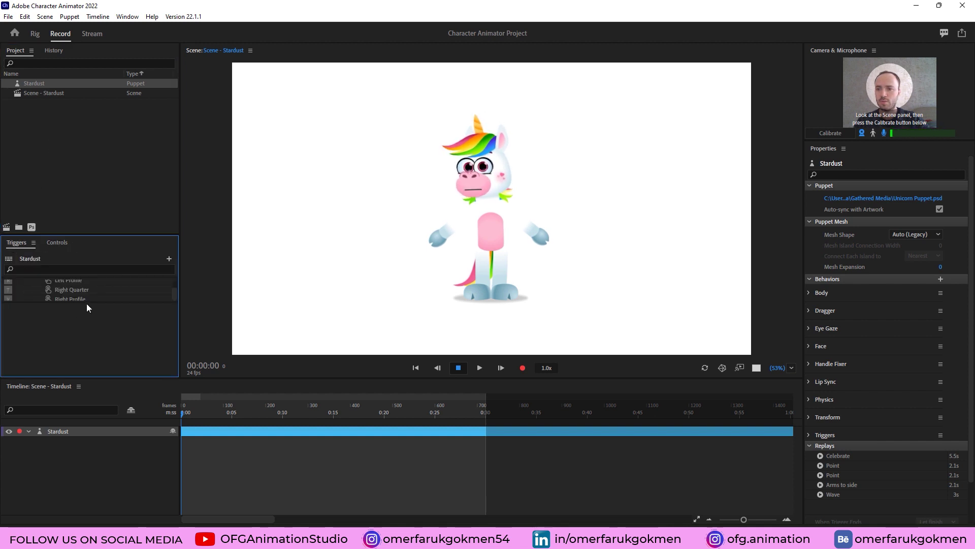
left_click_drag(85, 303, 93, 361)
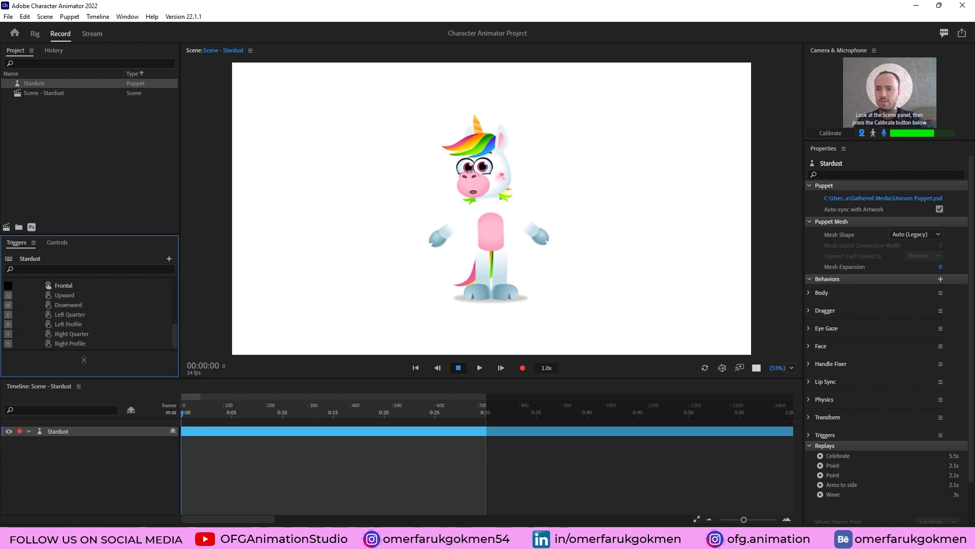
scroll(60, 317, "up", 5)
left_click(51, 285)
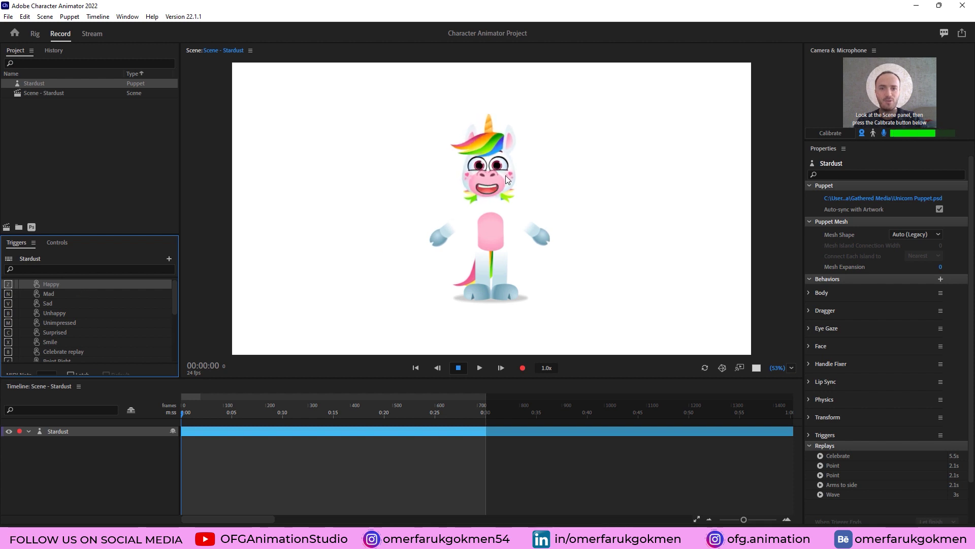
left_click(55, 294)
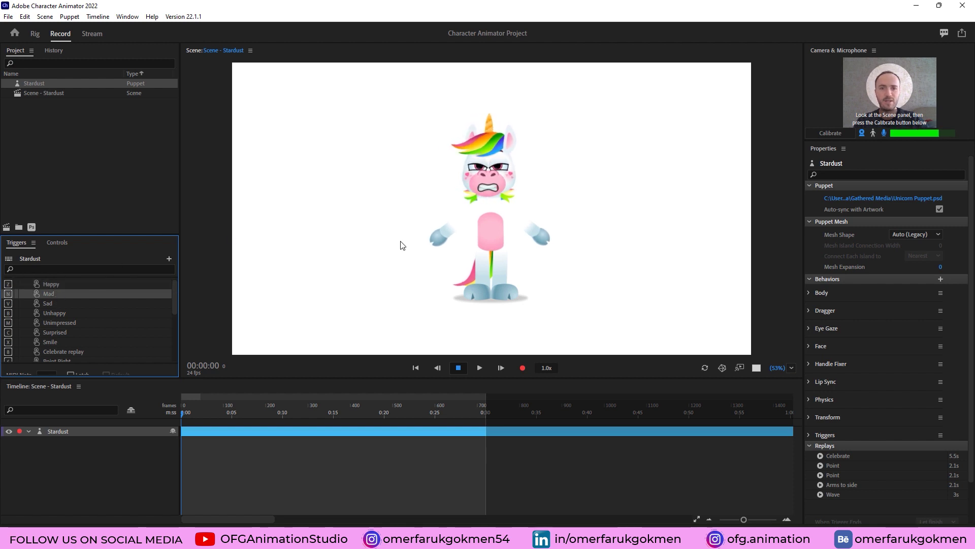
key("n")
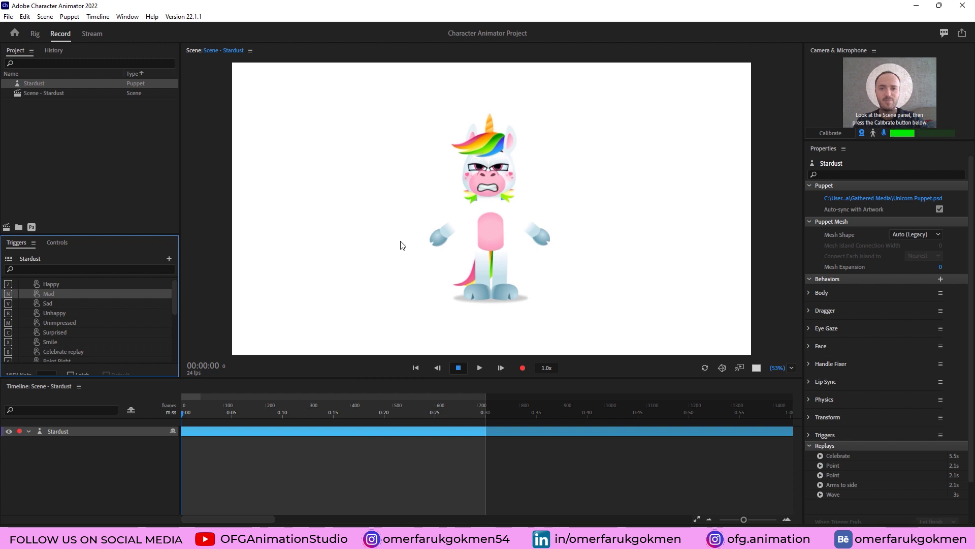
key("v")
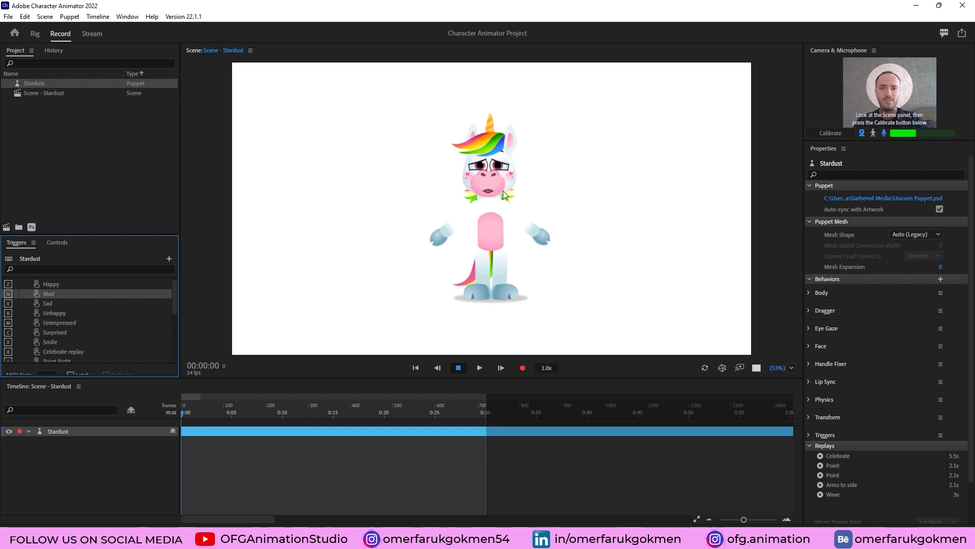
scroll(49, 322, "down", 2)
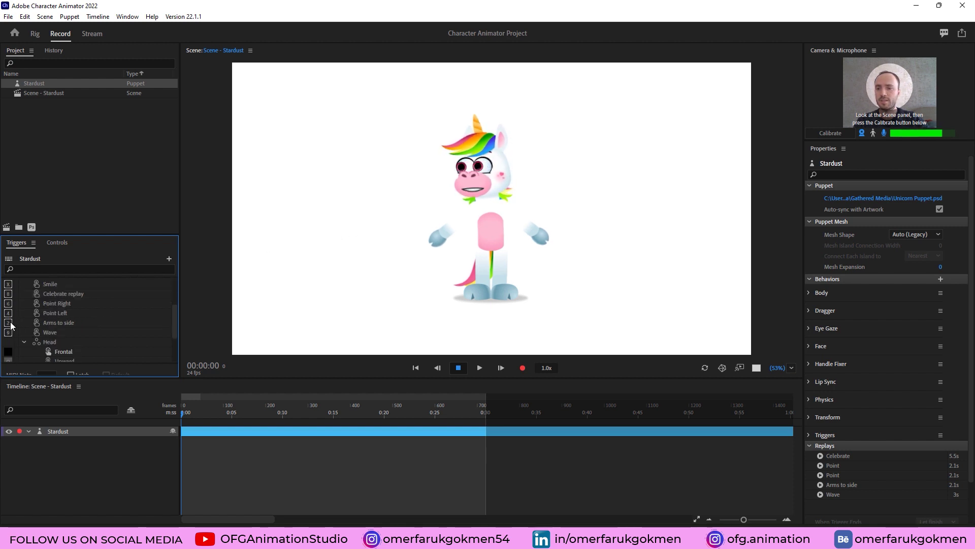
scroll(15, 328, "down", 2)
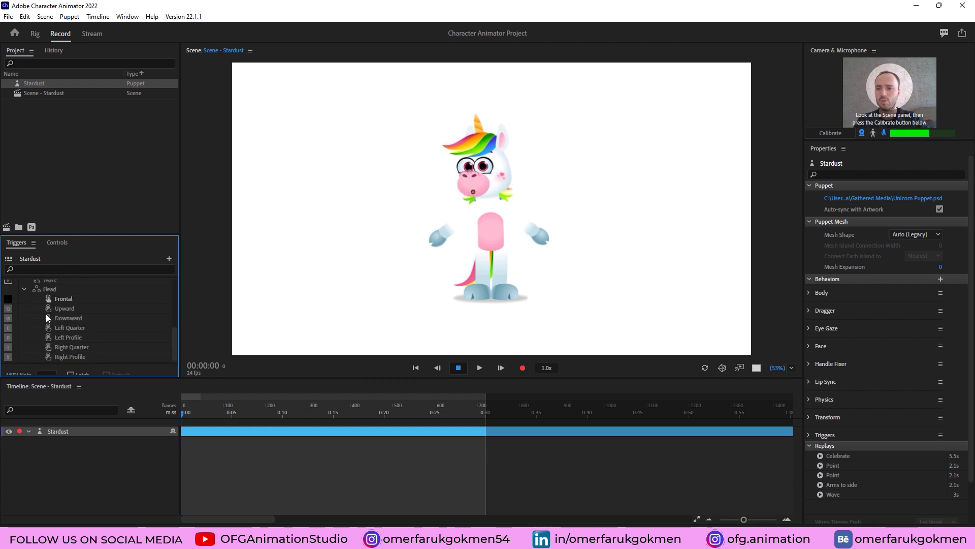
scroll(72, 330, "up", 3)
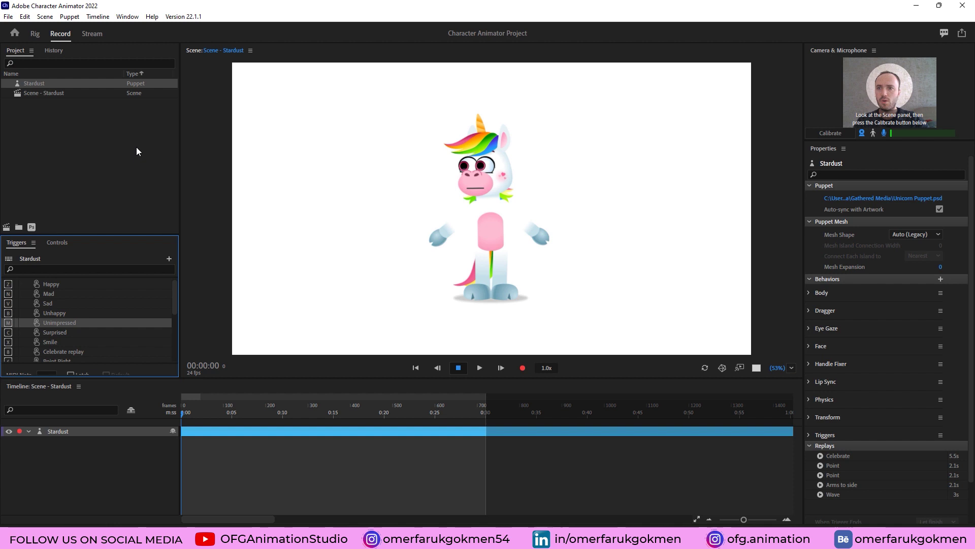
left_click(35, 35)
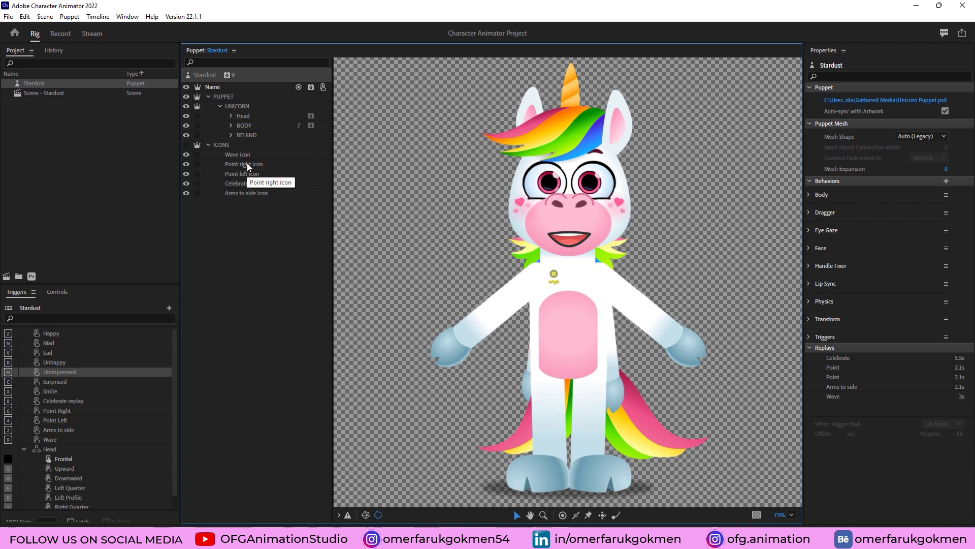
left_click(61, 35)
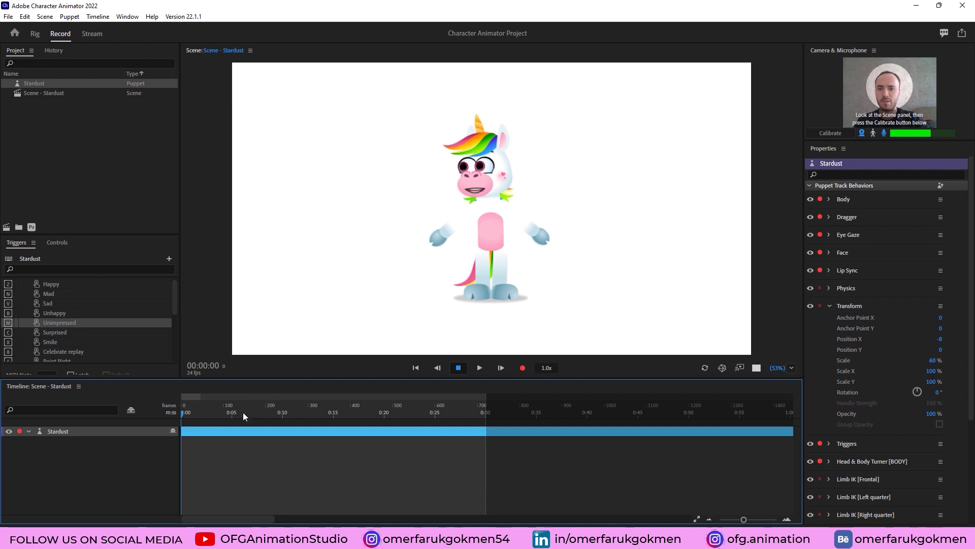
scroll(53, 314, "down", 3)
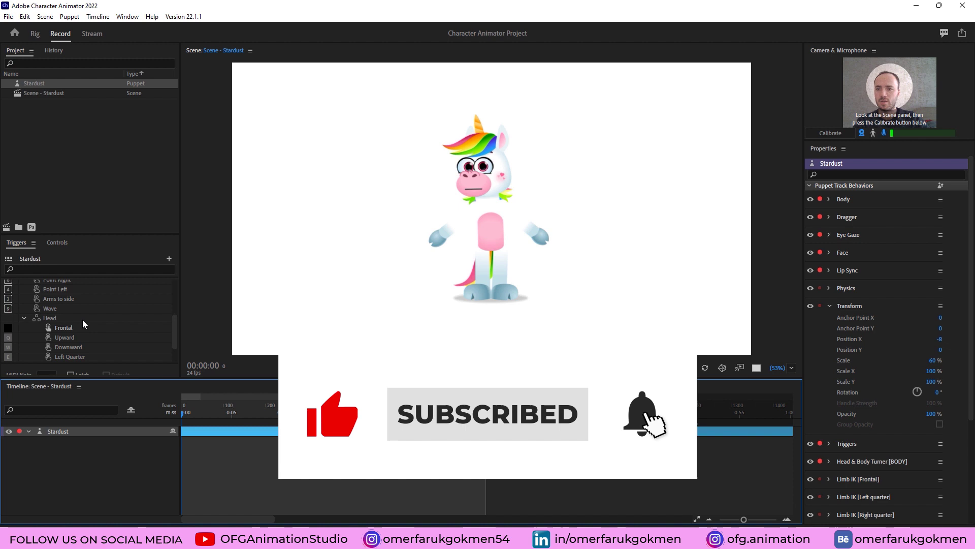
key("m")
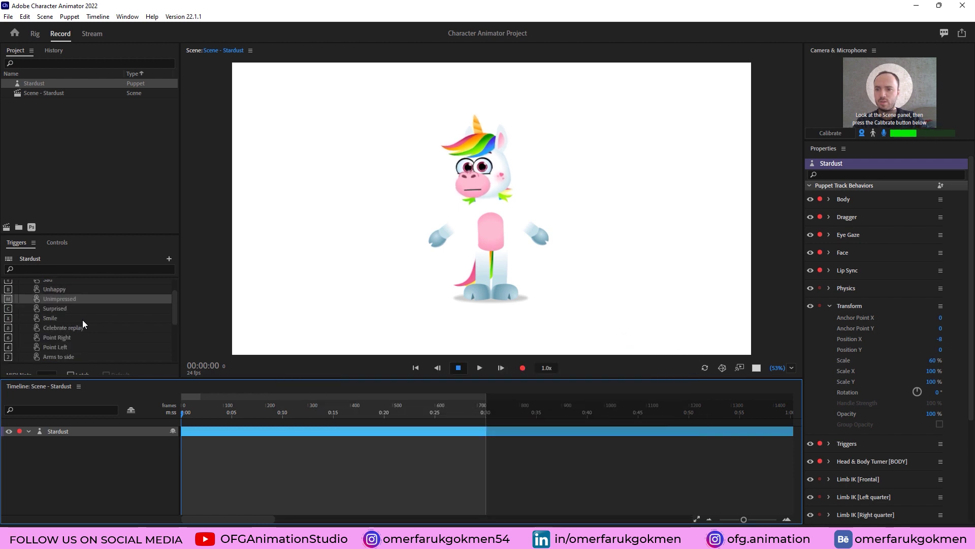
scroll(82, 319, "up", 1)
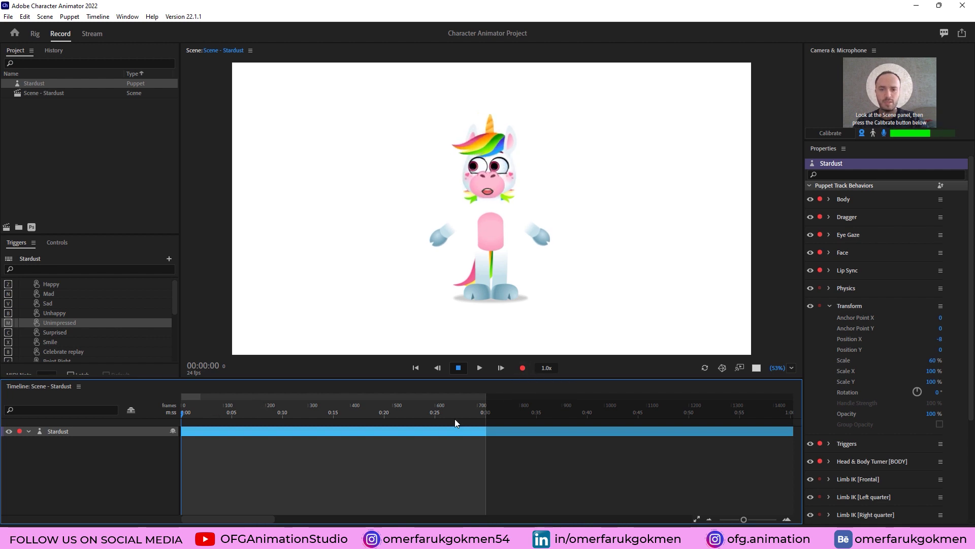
Step: Record and stop Take 1 of the Stardust performance, then enlarge the timeline to show all tracks
left_click(522, 373)
left_click(521, 371)
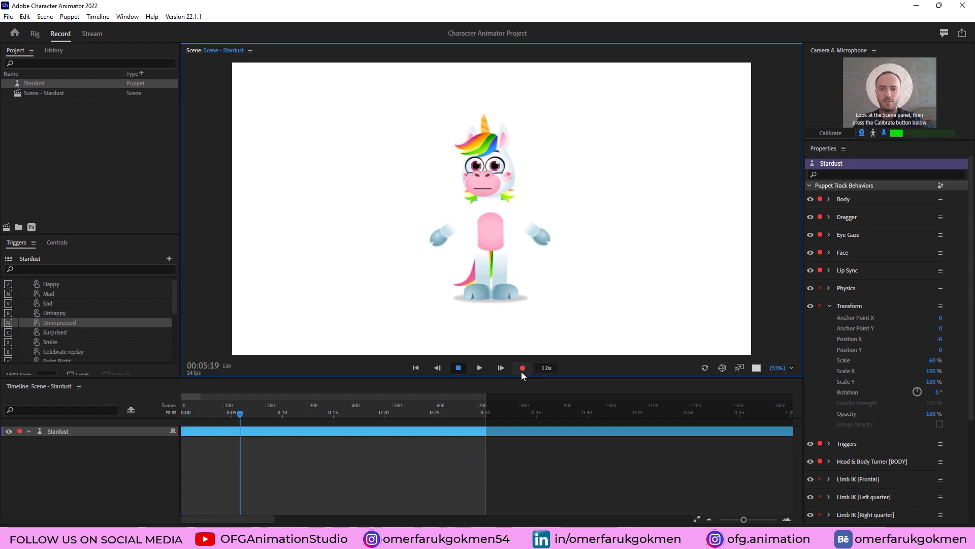
left_click(522, 369)
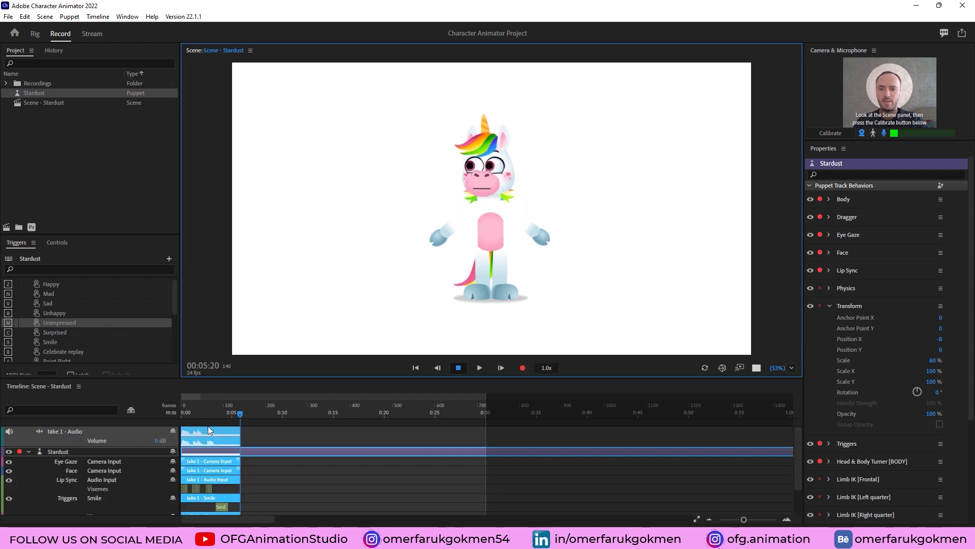
left_click_drag(196, 378, 172, 374)
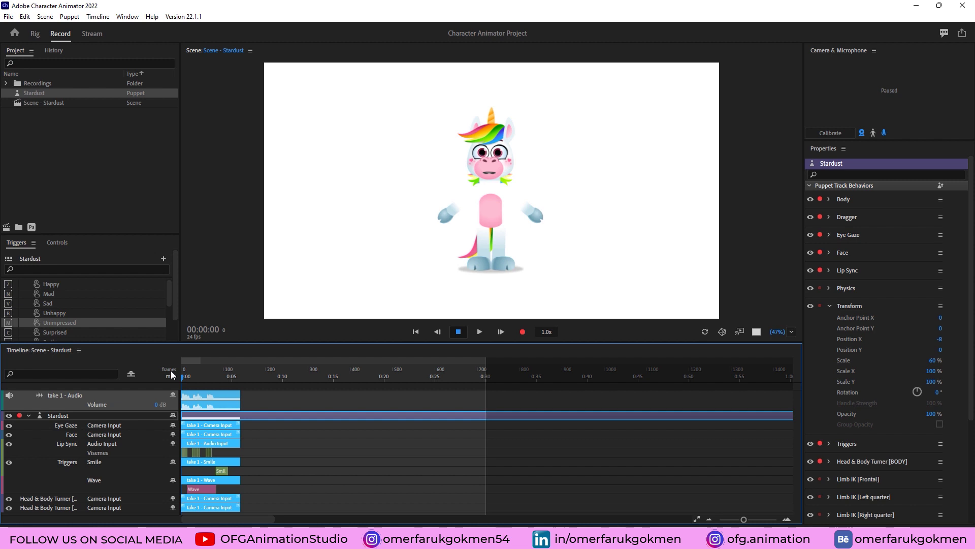
left_click(479, 332)
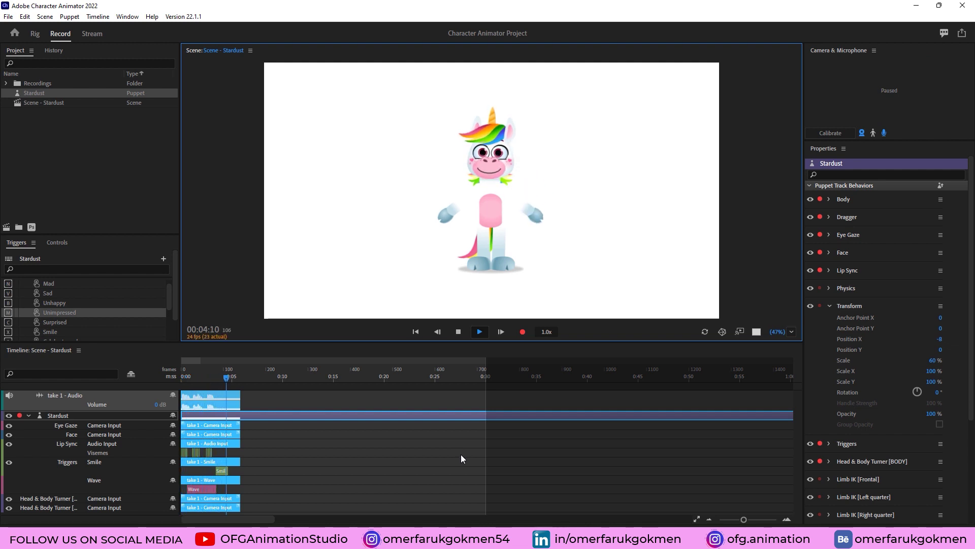
key("space")
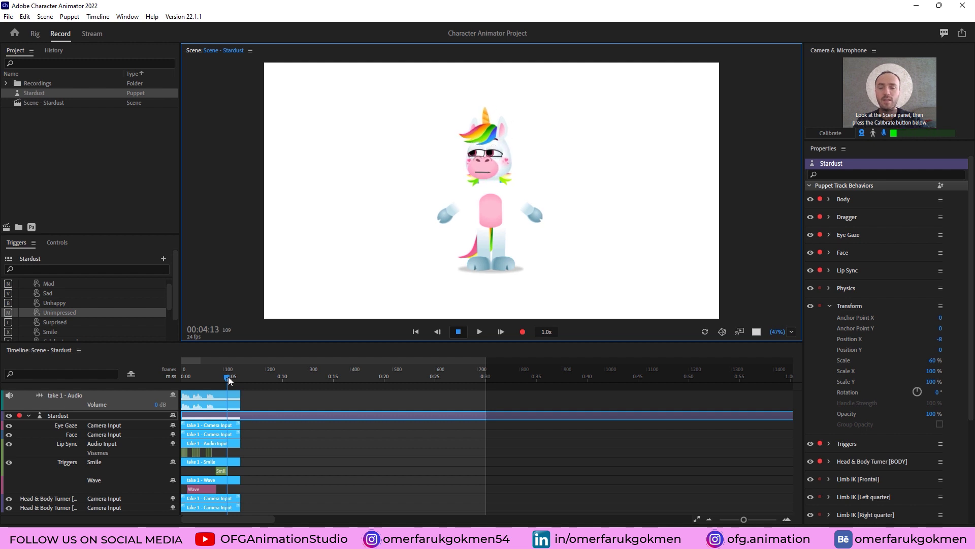
left_click(228, 377)
left_click(183, 377)
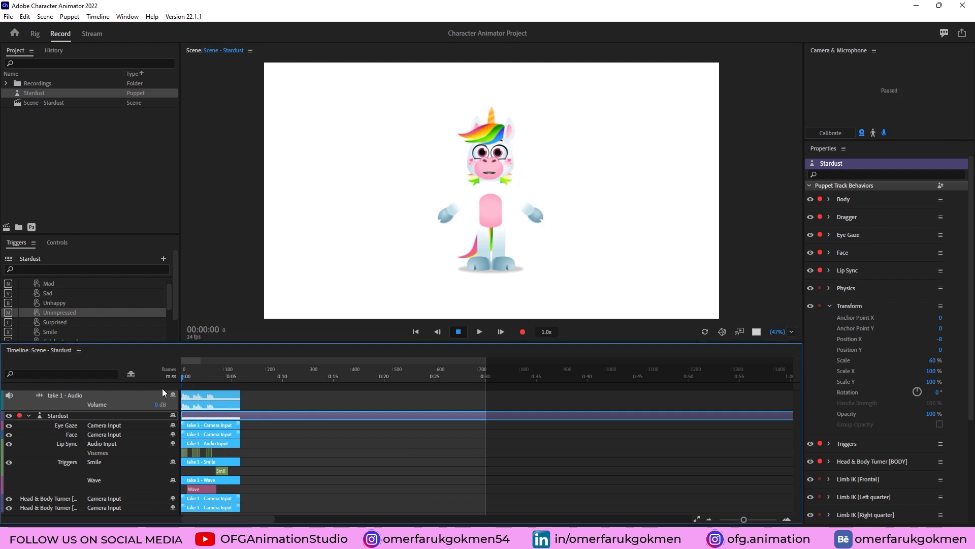
left_click(28, 415)
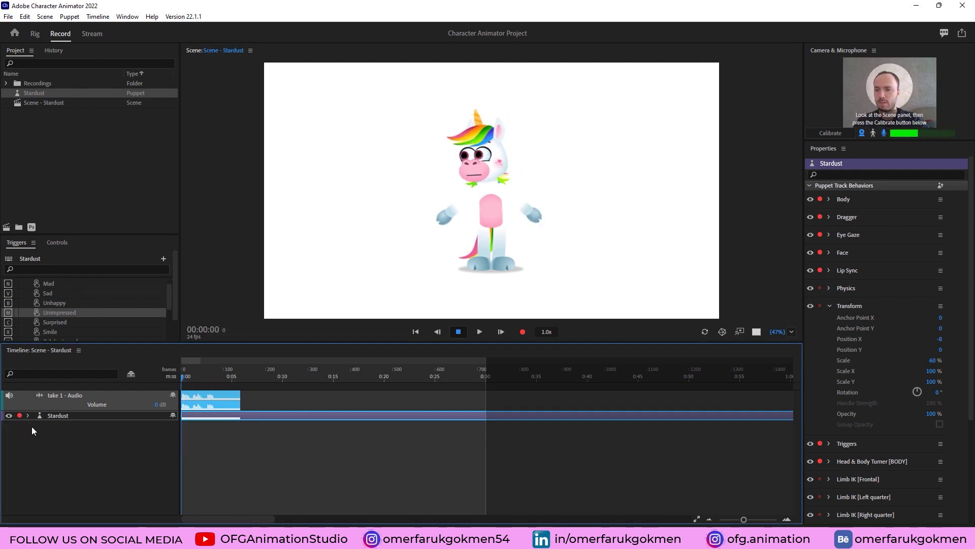
left_click(29, 415)
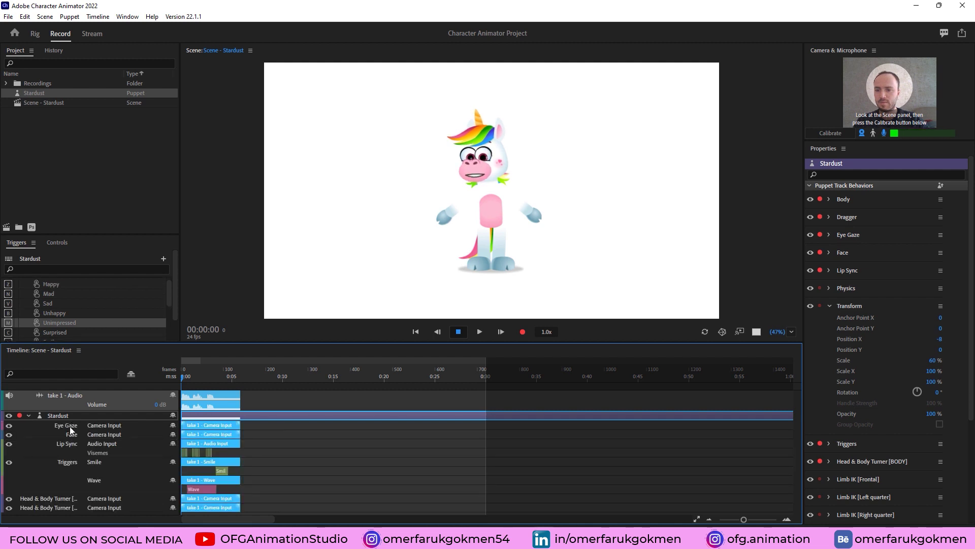
Step: Deselect the puppet to show 24 fps, 1920 × 1080 scene settings, scrub Take 1, and toggle Lip Sync visibility
left_click(69, 426)
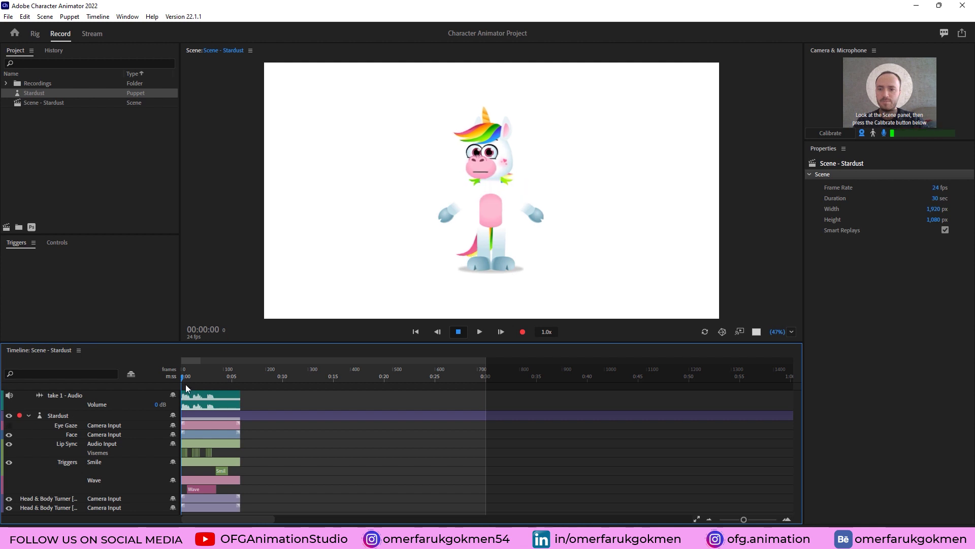
left_click_drag(188, 381, 218, 385)
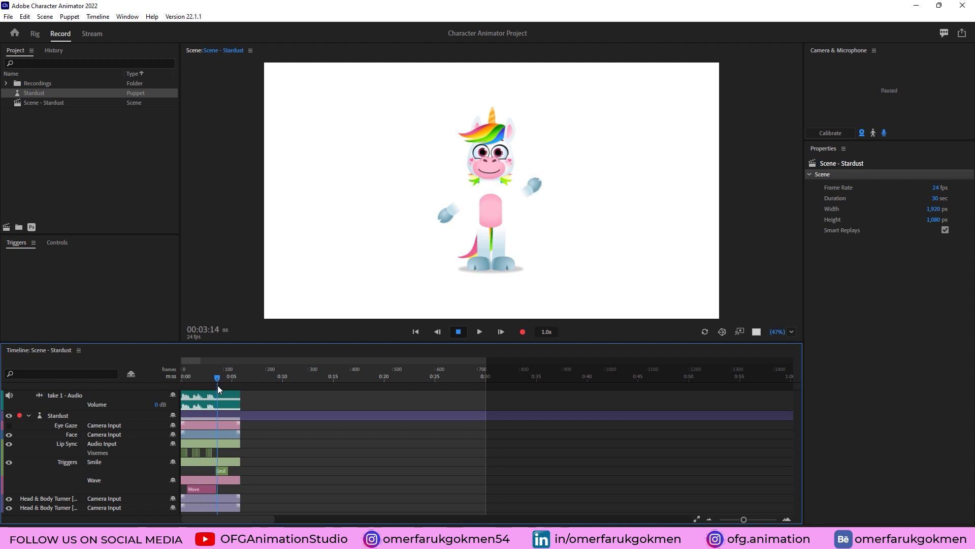
left_click_drag(218, 385, 187, 380)
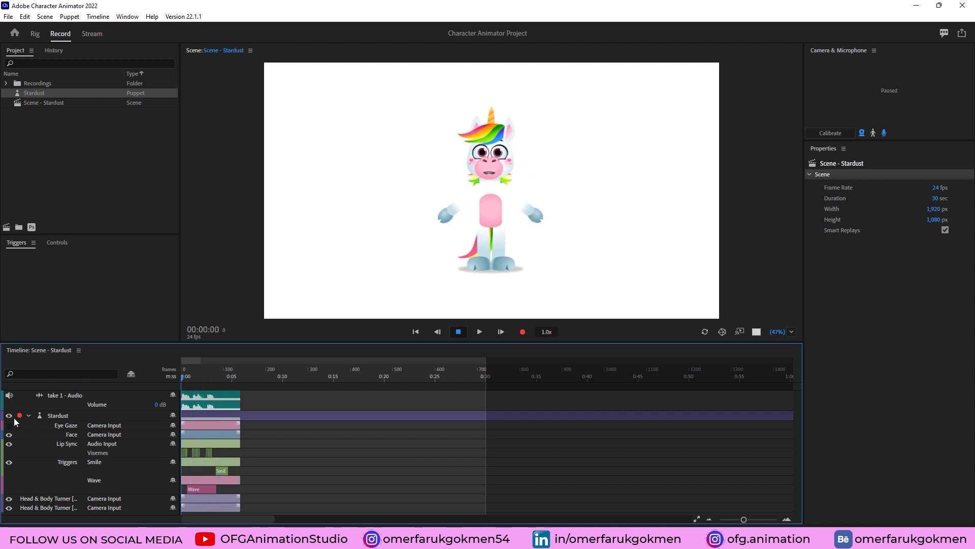
left_click(9, 445)
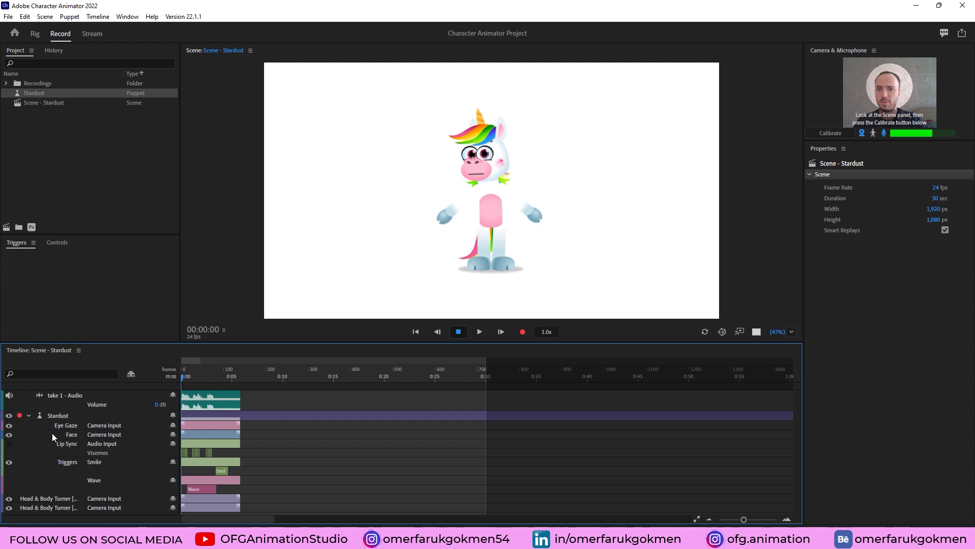
left_click_drag(183, 378, 158, 374)
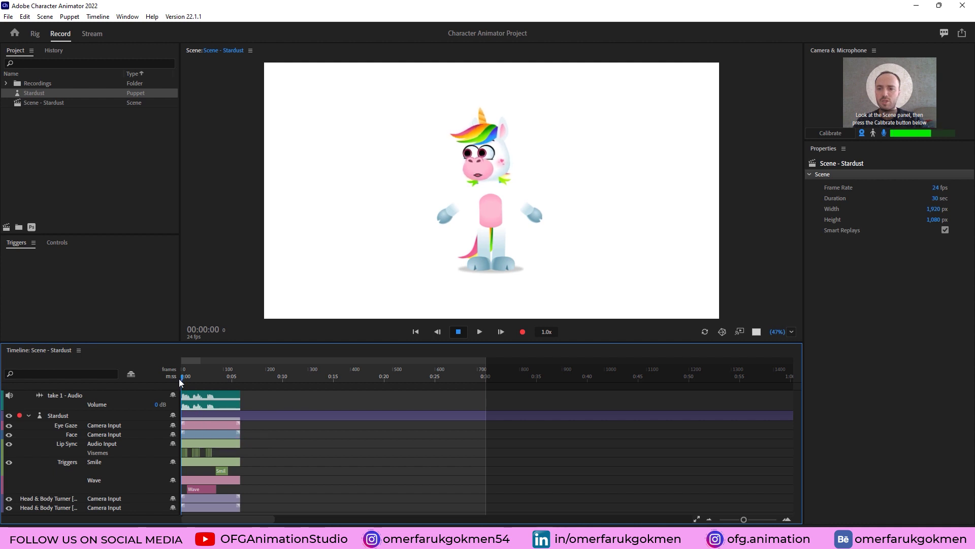
Step: End the work area at the audio clip's end and trim the scene to the work area
left_click_drag(201, 362, 239, 366)
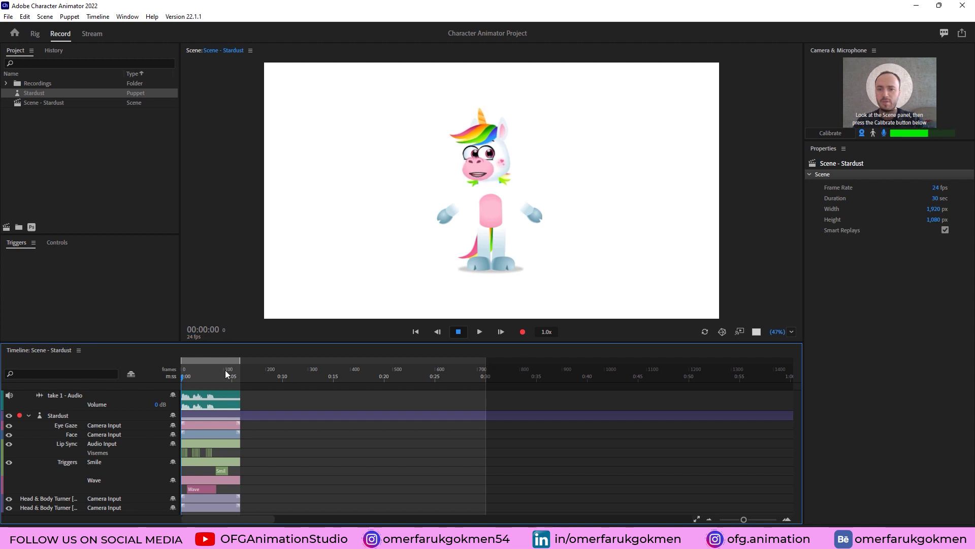
right_click(225, 365)
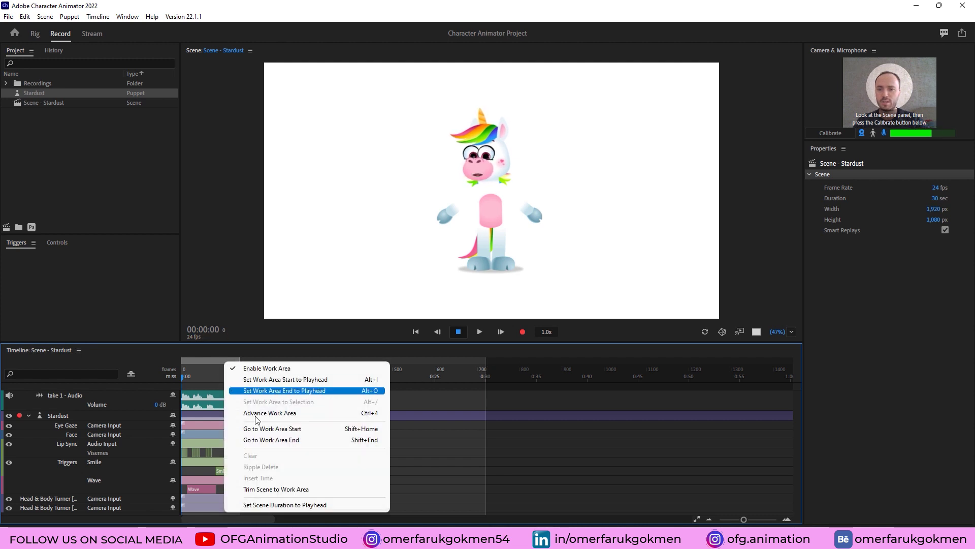
left_click(271, 489)
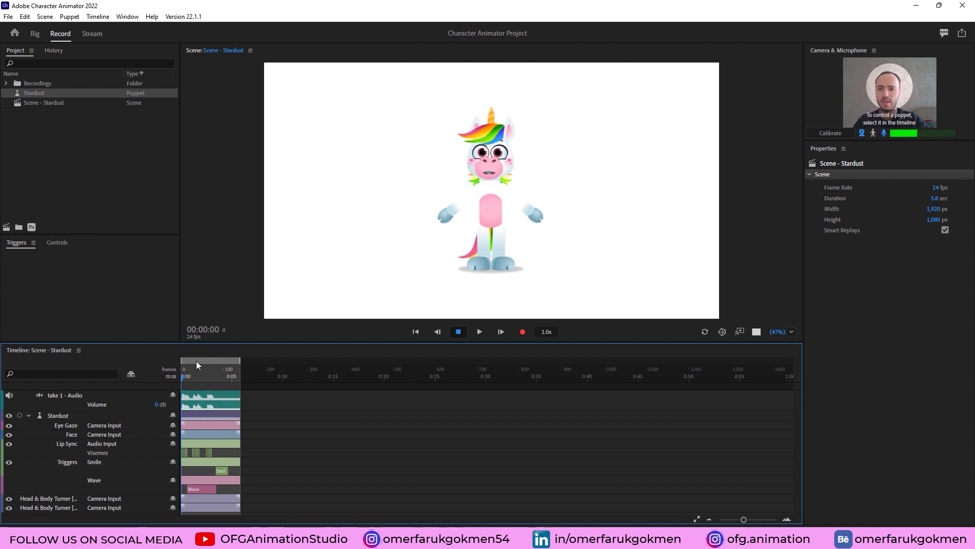
Step: Check the take from frame 37, then trim the scene again to 4.6 sec
left_click(198, 379)
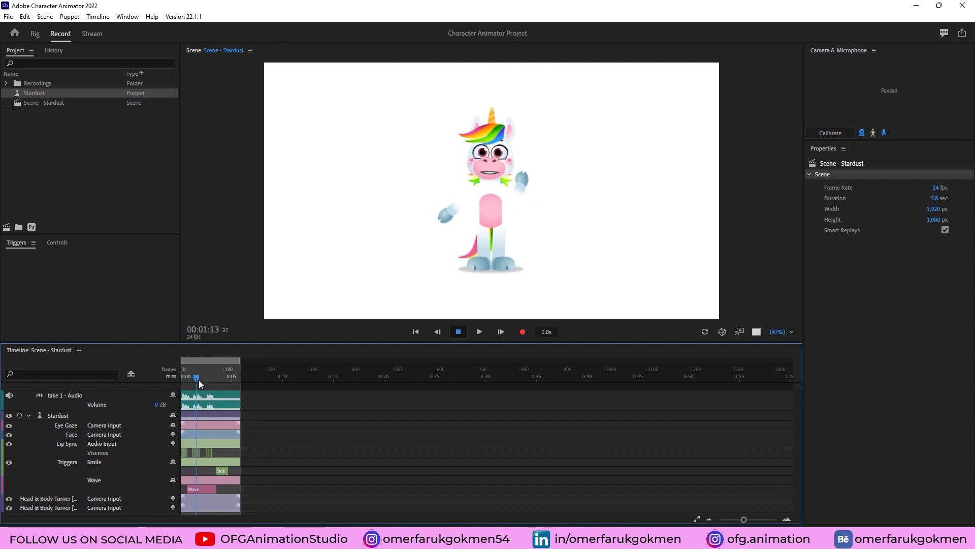
left_click_drag(199, 380, 227, 362)
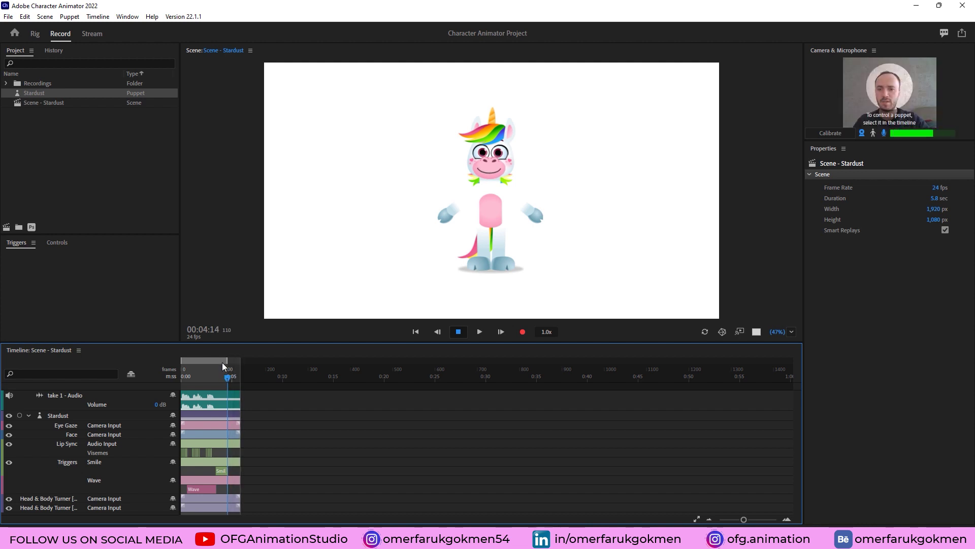
right_click(223, 359)
left_click(252, 486)
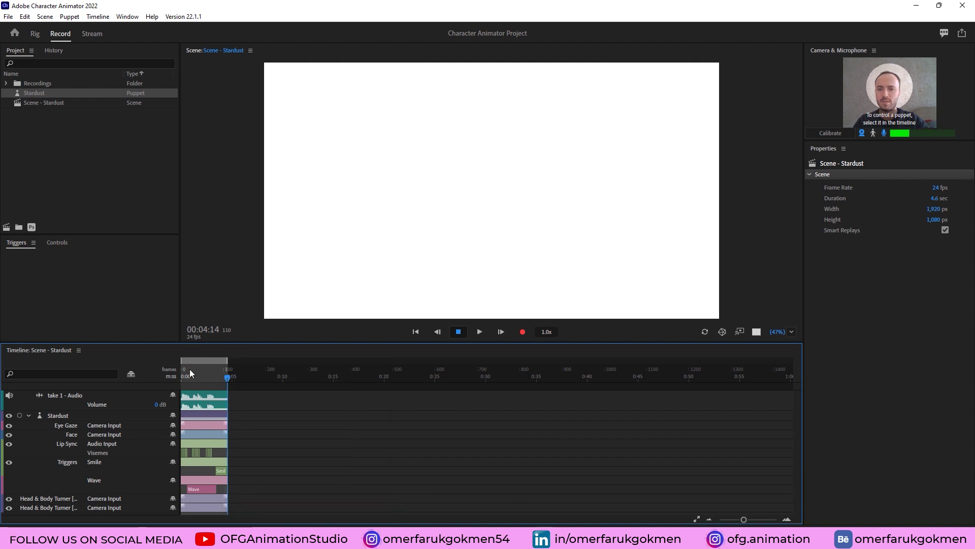
left_click_drag(213, 379, 153, 380)
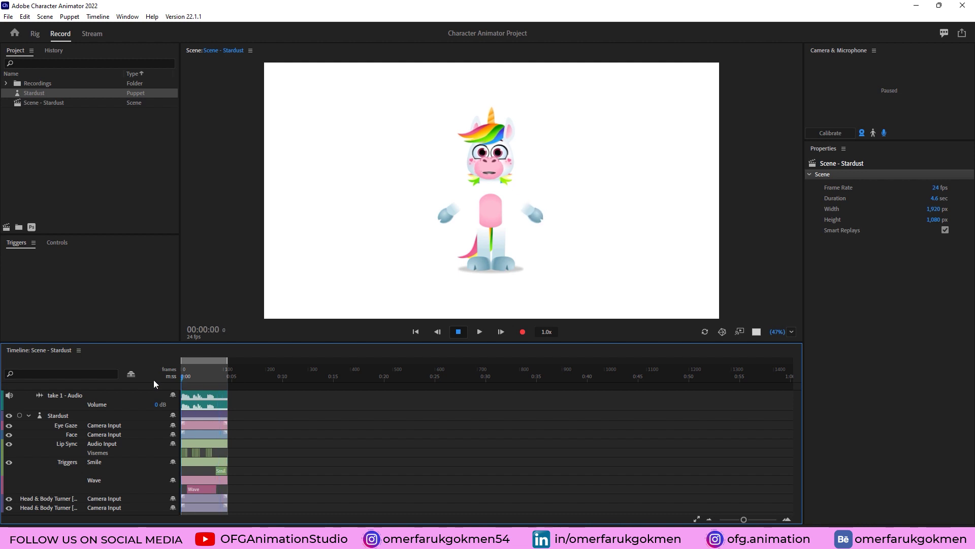
left_click(728, 340)
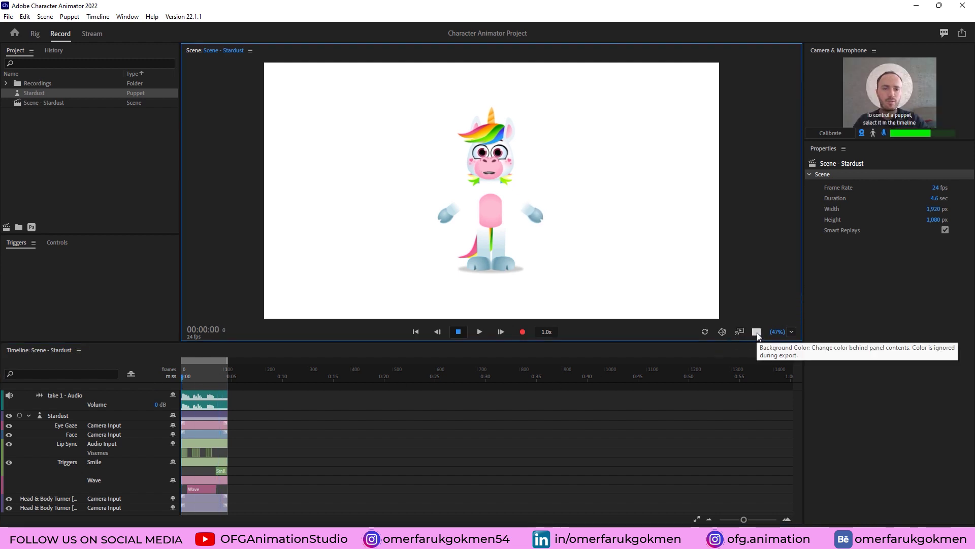
left_click(757, 333)
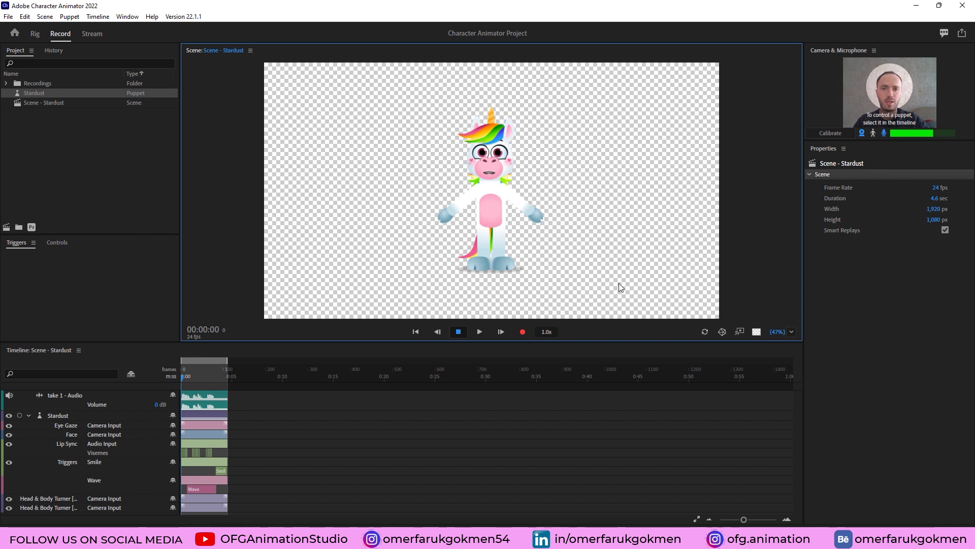
left_click(756, 332)
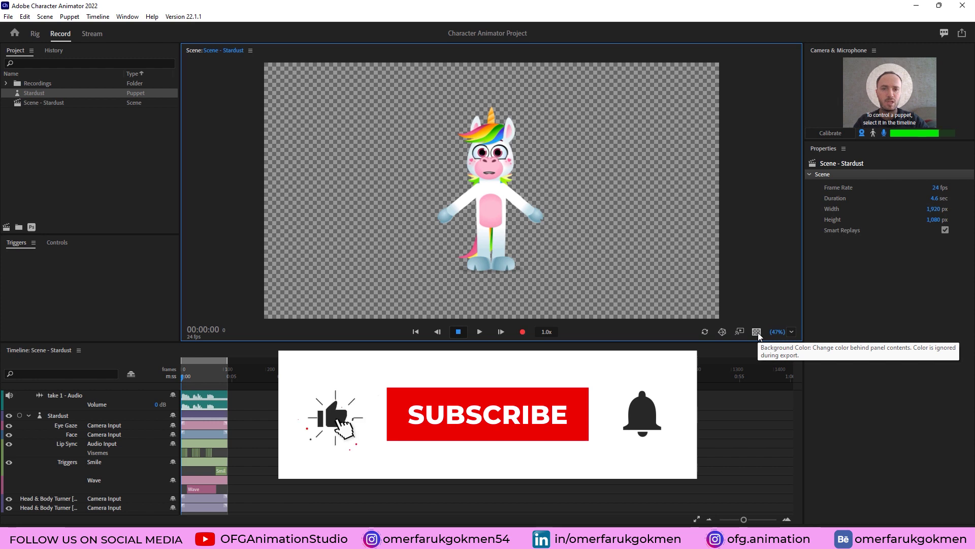
left_click(757, 332)
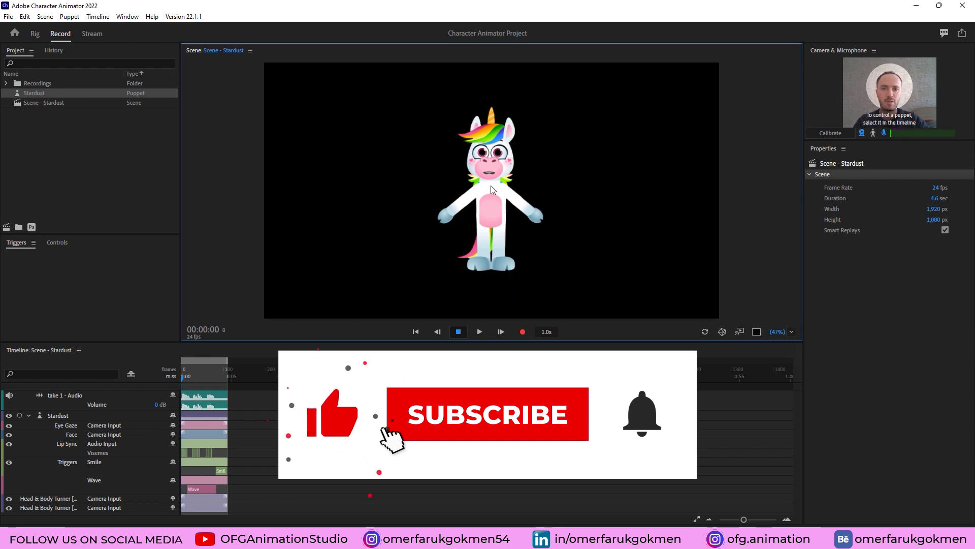
left_click(757, 335)
left_click(757, 336)
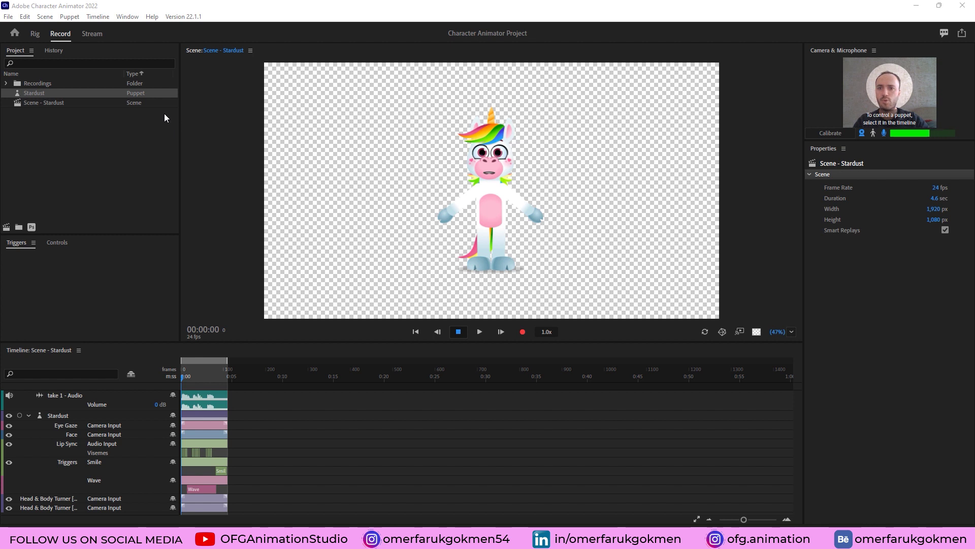
Step: Export Video with Alpha via Media Encoder, saving Scene - Stardust.mov to the Desktop
left_click(8, 17)
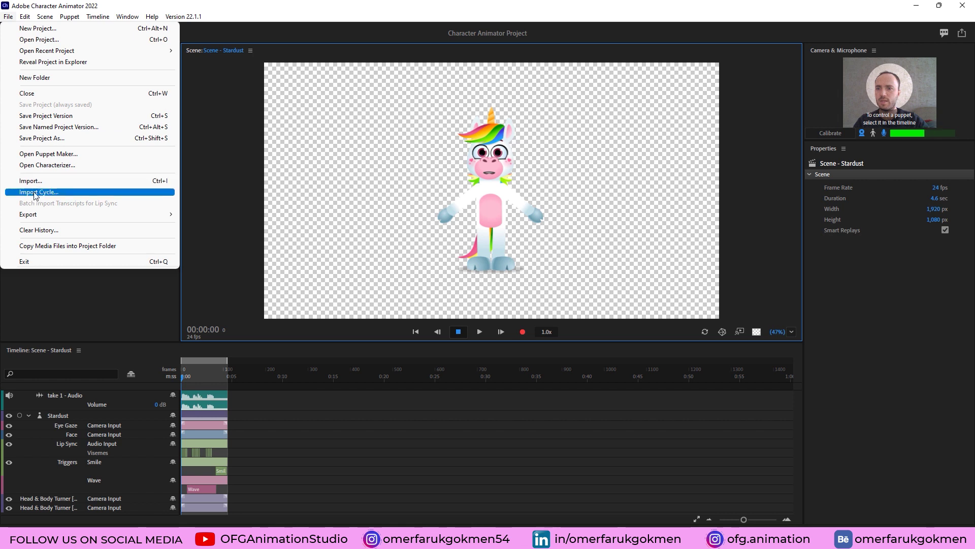
mouse_move(76, 215)
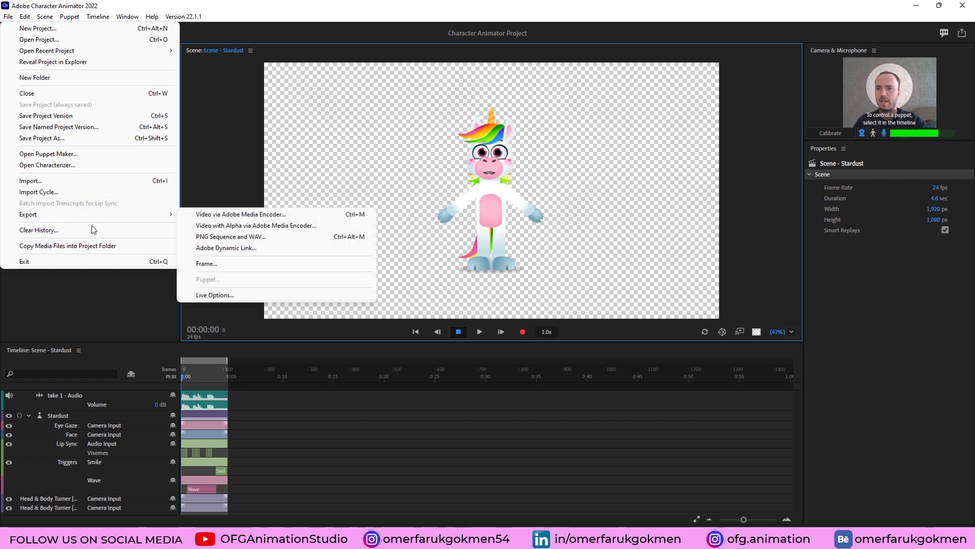
left_click(258, 226)
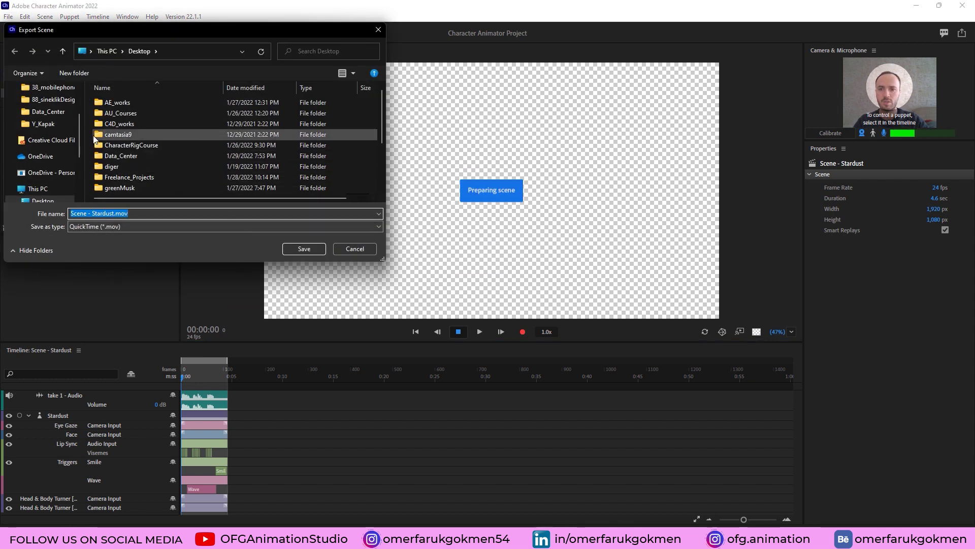
scroll(46, 119, "up", 2)
left_click(43, 103)
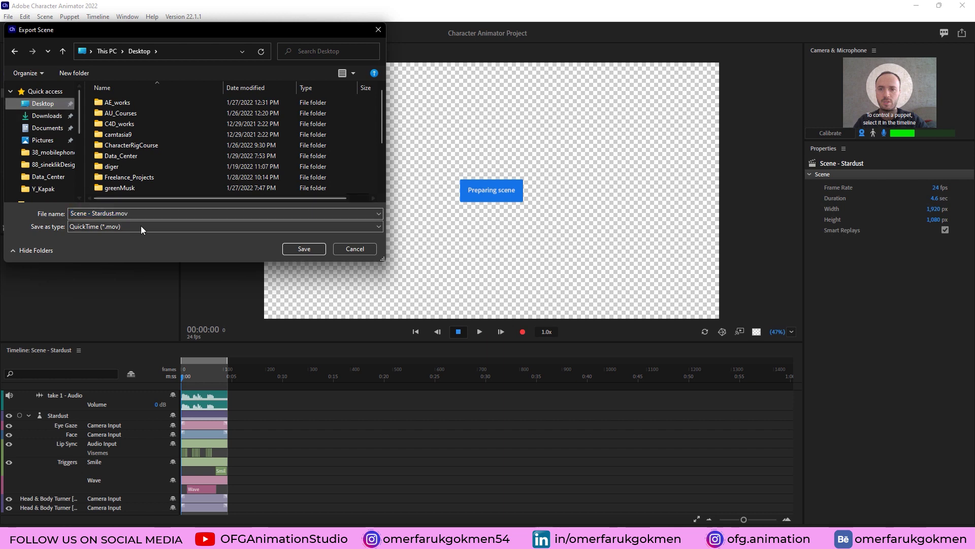
left_click(305, 248)
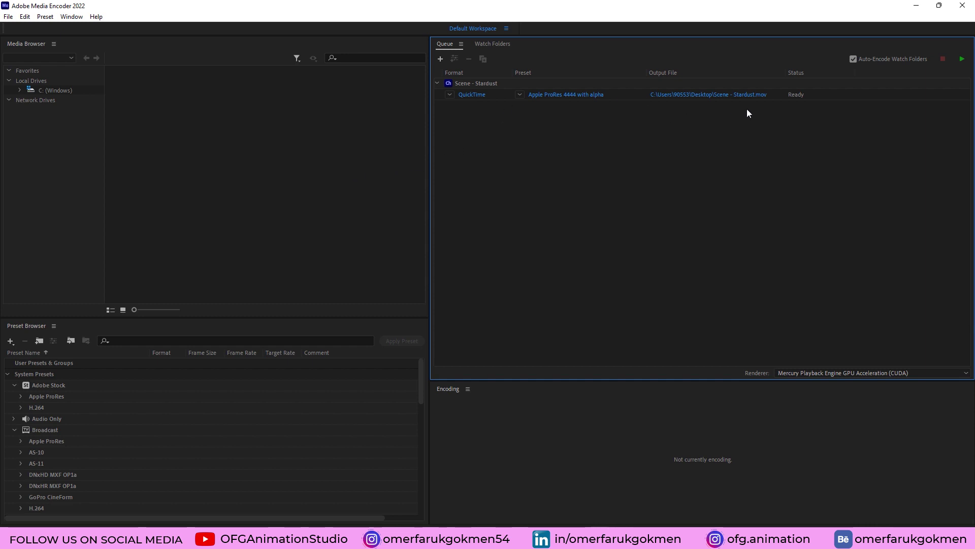
Step: Start the Media Encoder queue to render the ProRes 4444 file, then launch Premiere Pro via Windows search
left_click(961, 59)
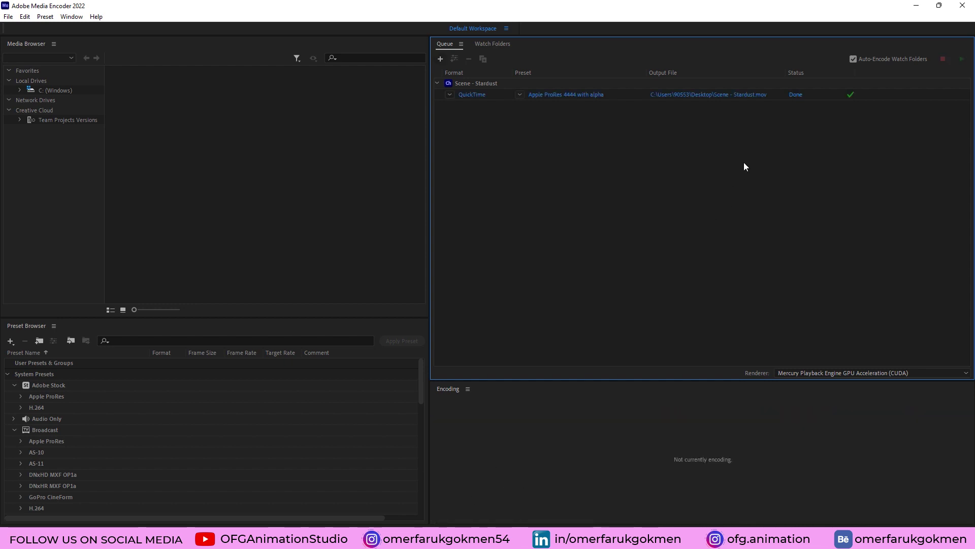
key("super+s")
type("pe")
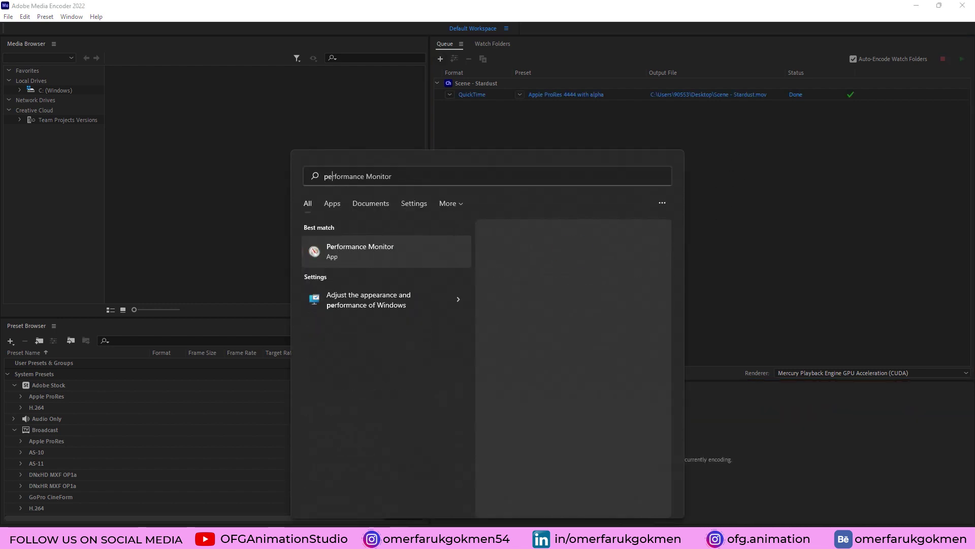
key("BackSpace")
type("remiere")
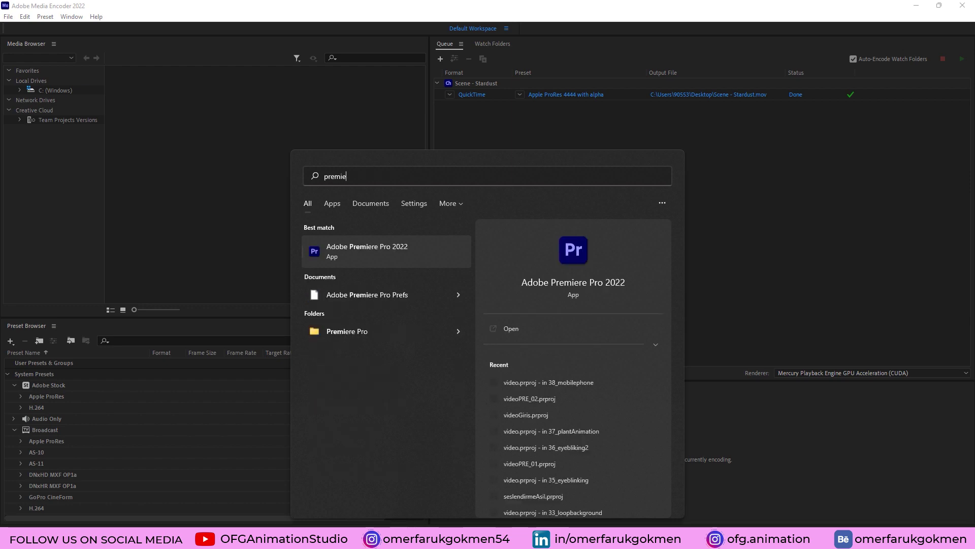
key("Return")
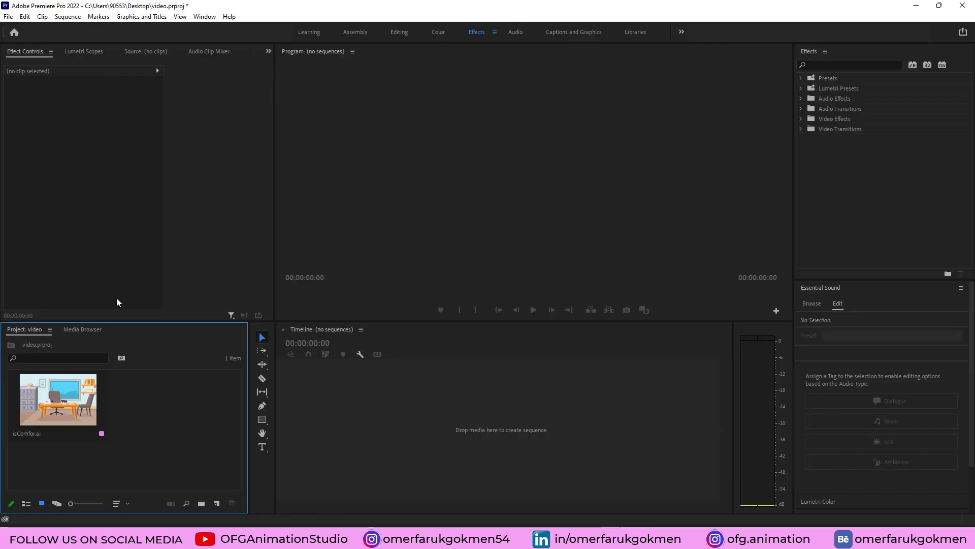
Step: Create the isComfor sequence from isComfor.ai, import Scene - Stardust.mov from Desktop, and place it on V2
left_click(64, 401)
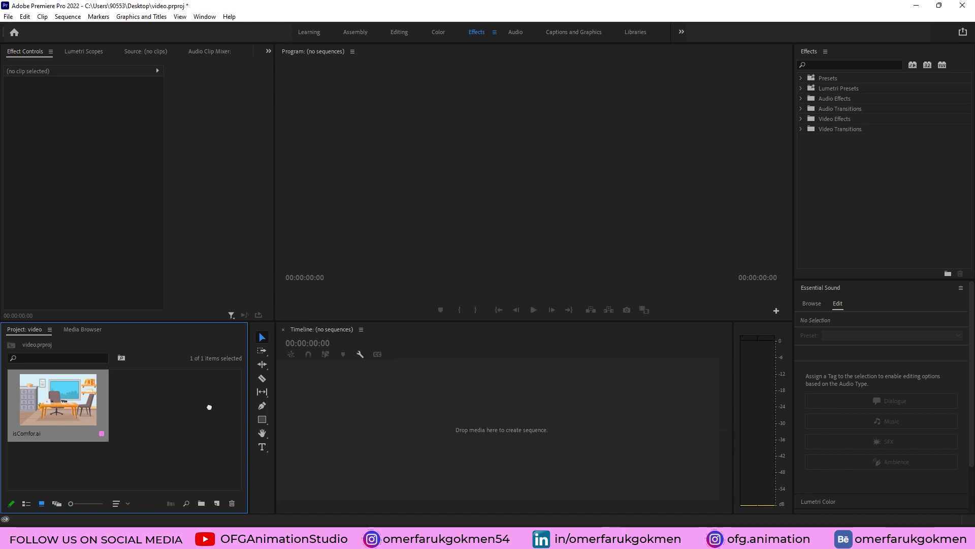
left_click_drag(443, 417, 443, 418)
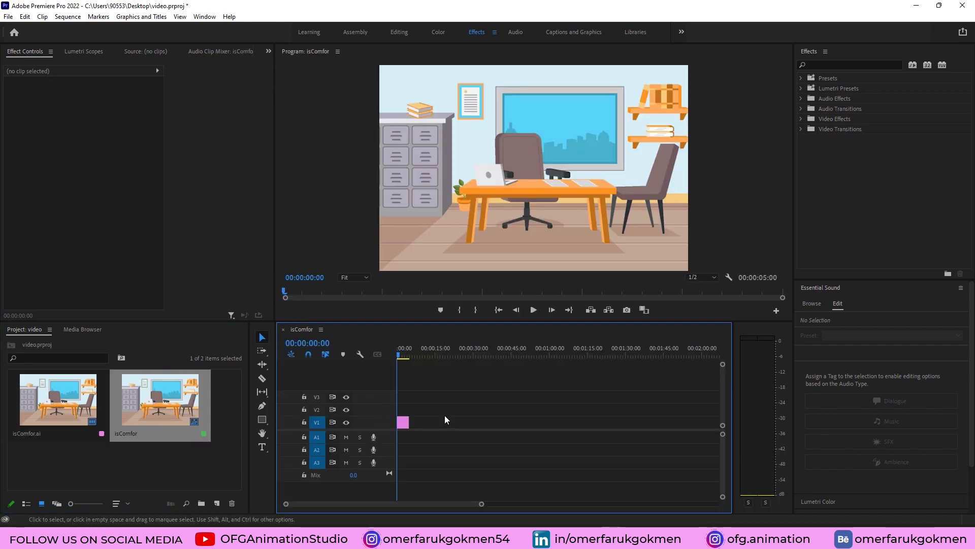
double_click(216, 401)
scroll(41, 132, "up", 5)
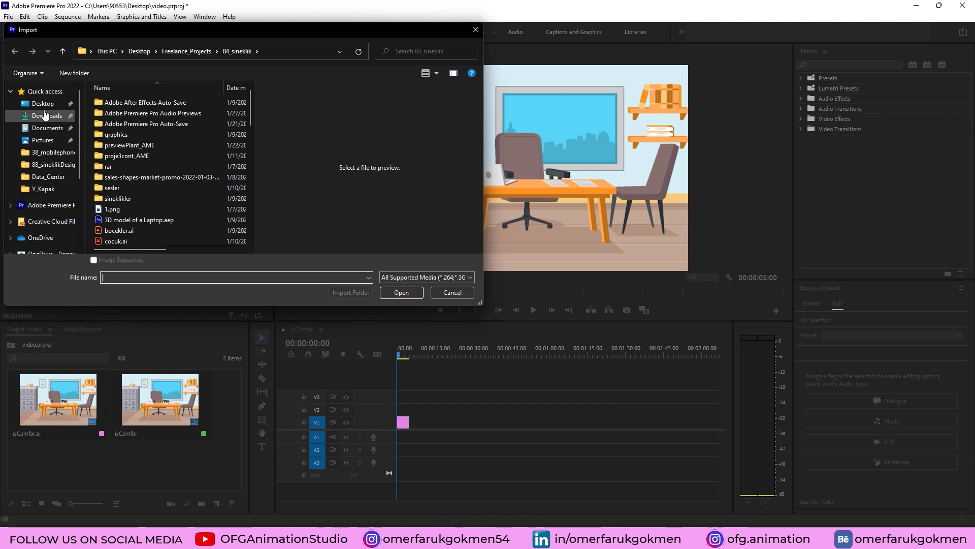
left_click(43, 103)
scroll(107, 153, "down", 2)
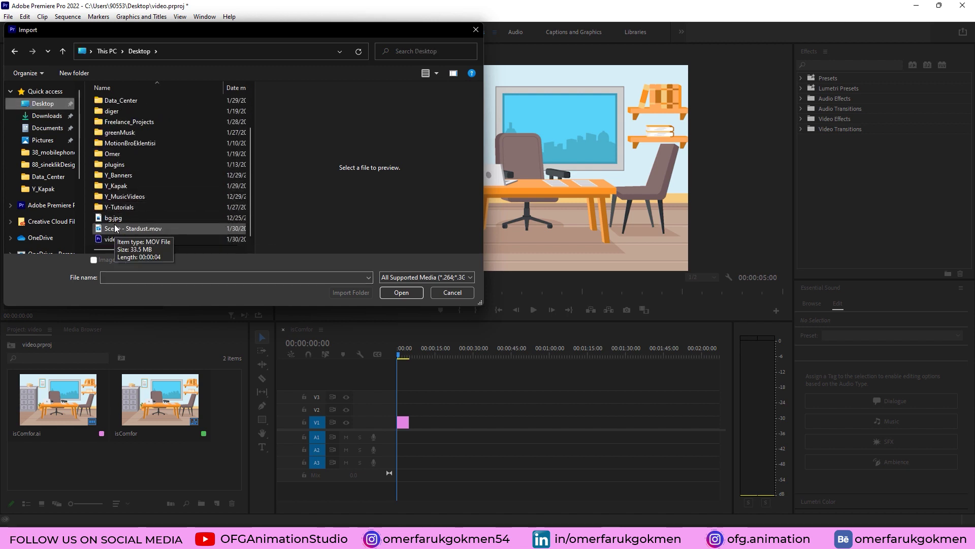
left_click(144, 229)
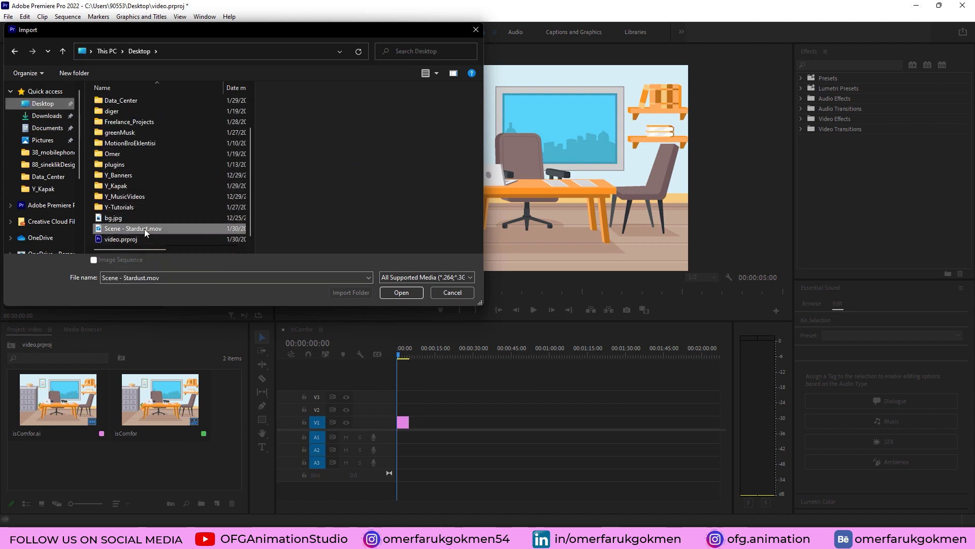
left_click(400, 296)
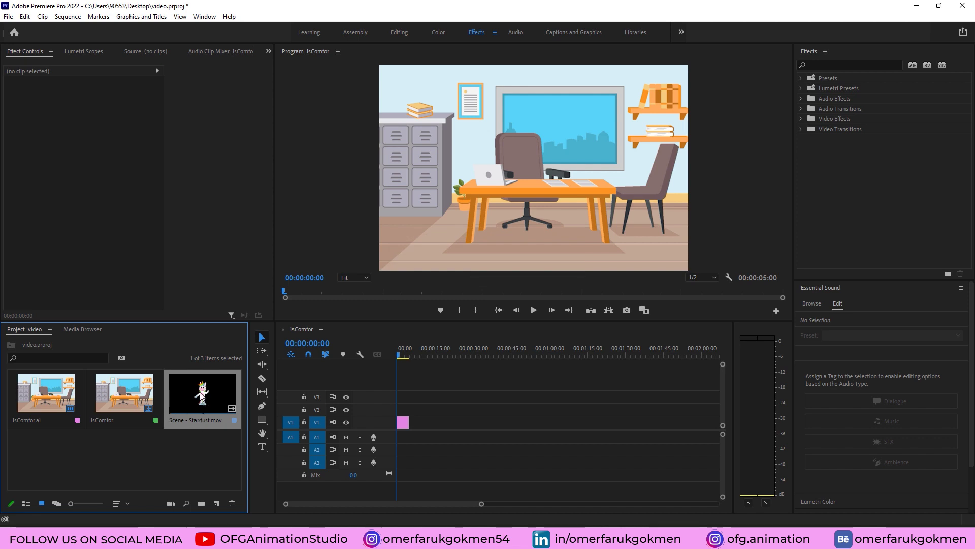
left_click_drag(202, 393, 398, 357)
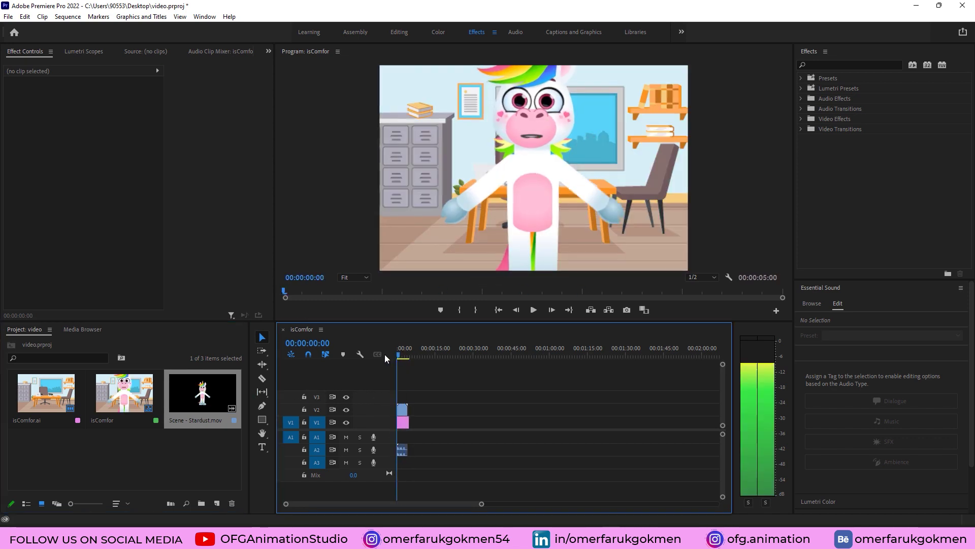
Step: Scale the unicorn clip to 47, position it at 402.1, 327.8, and end the background at 00:00:04:15
left_click(403, 411)
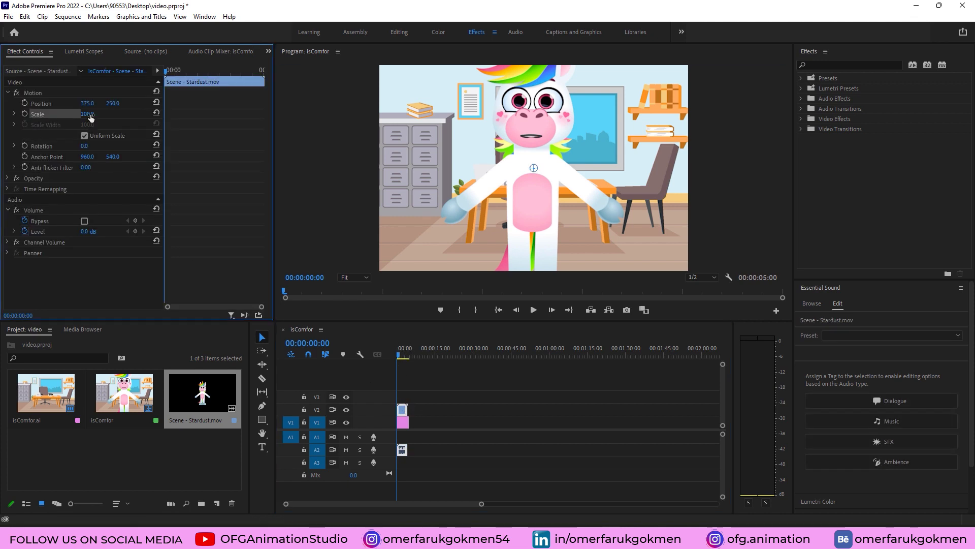
left_click_drag(87, 114, 60, 114)
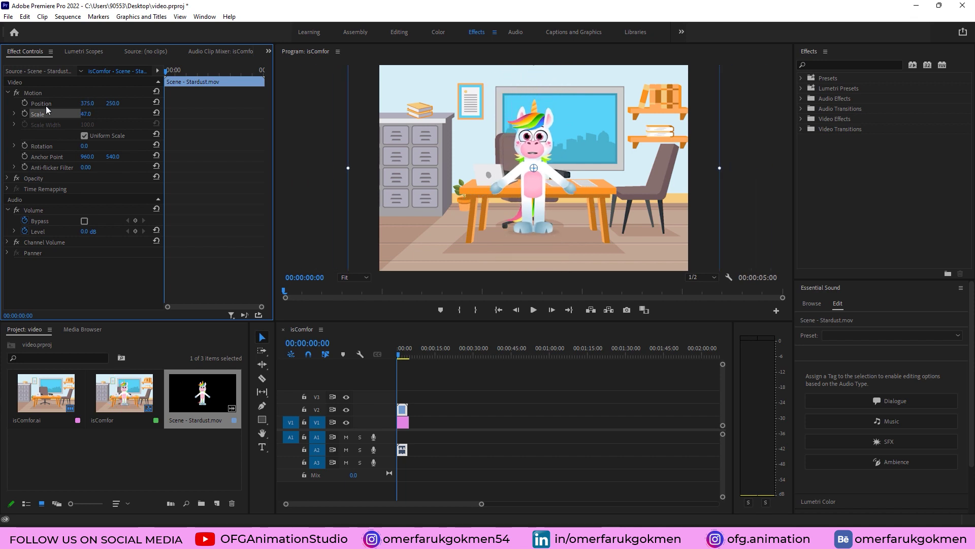
left_click_drag(539, 189, 551, 221)
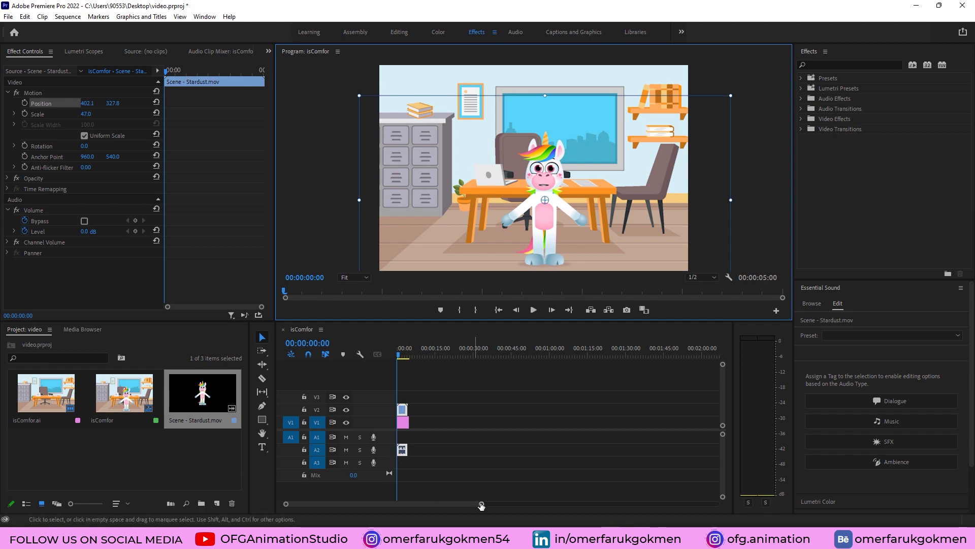
left_click_drag(482, 506, 334, 504)
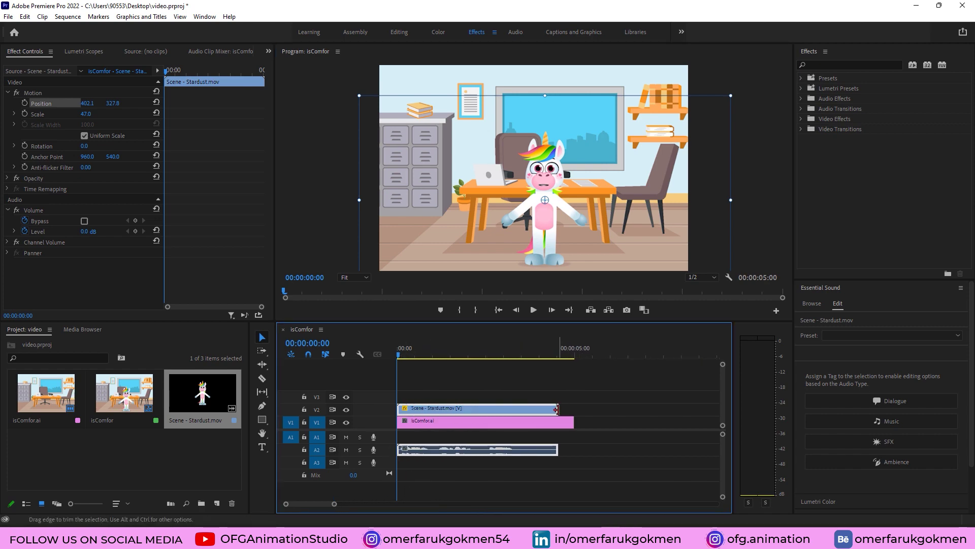
mouse_move(557, 409)
left_mouse_down()
mouse_move(578, 412)
mouse_move(559, 422)
left_mouse_up()
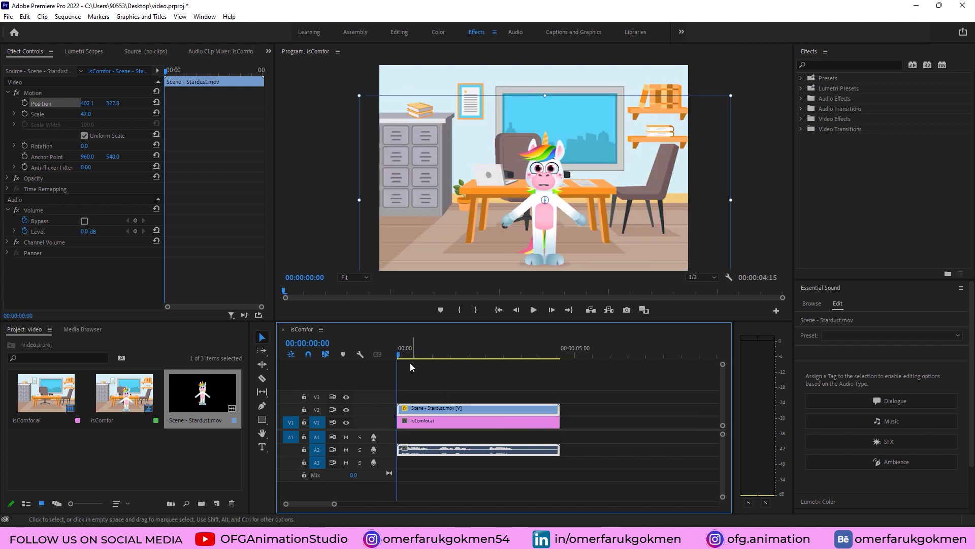
mouse_move(399, 356)
left_mouse_down()
mouse_move(408, 355)
mouse_move(386, 350)
left_mouse_up()
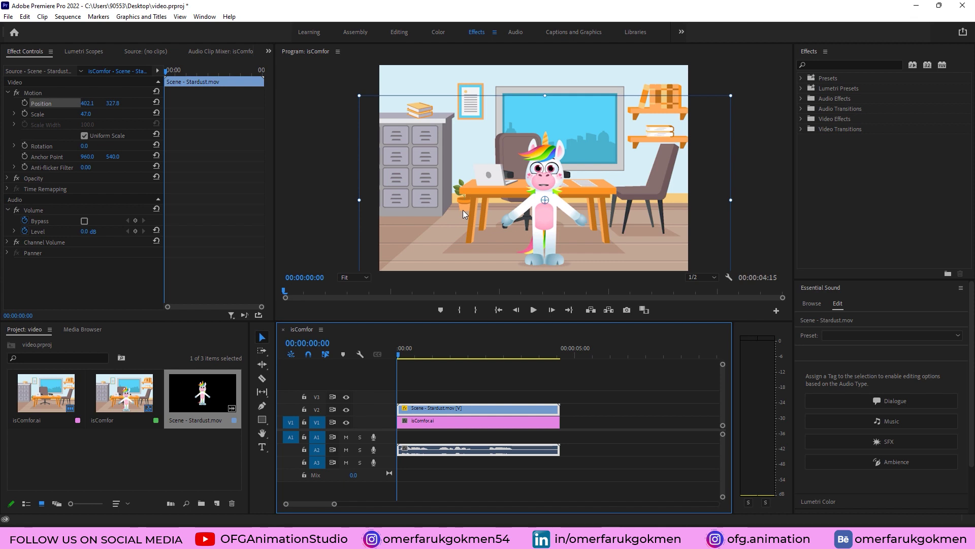
Step: Play the 00:00:04:15 unicorn-over-office composite in the isComfor sequence twice, rewinding to the start between plays
key("space")
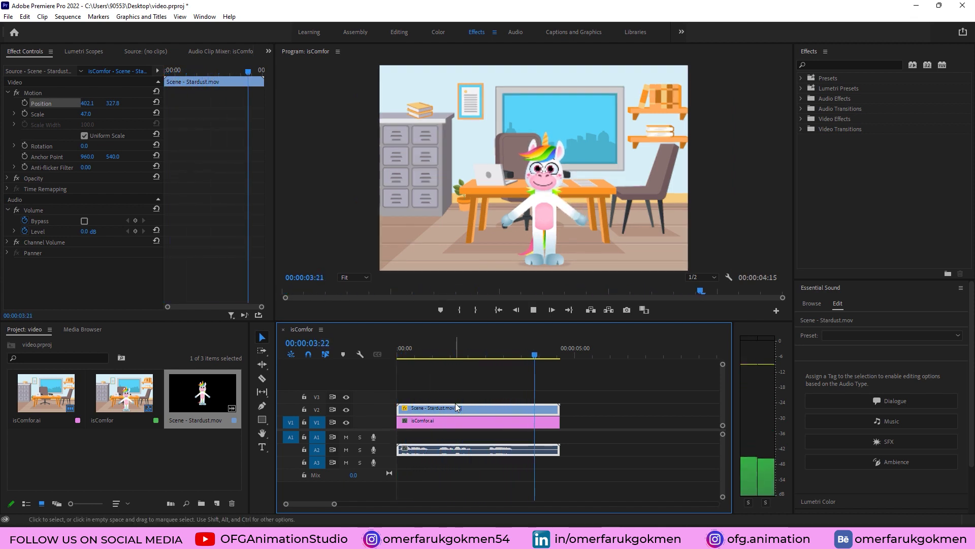
key("space")
left_click_drag(542, 357, 409, 386)
key("space")
key("space")
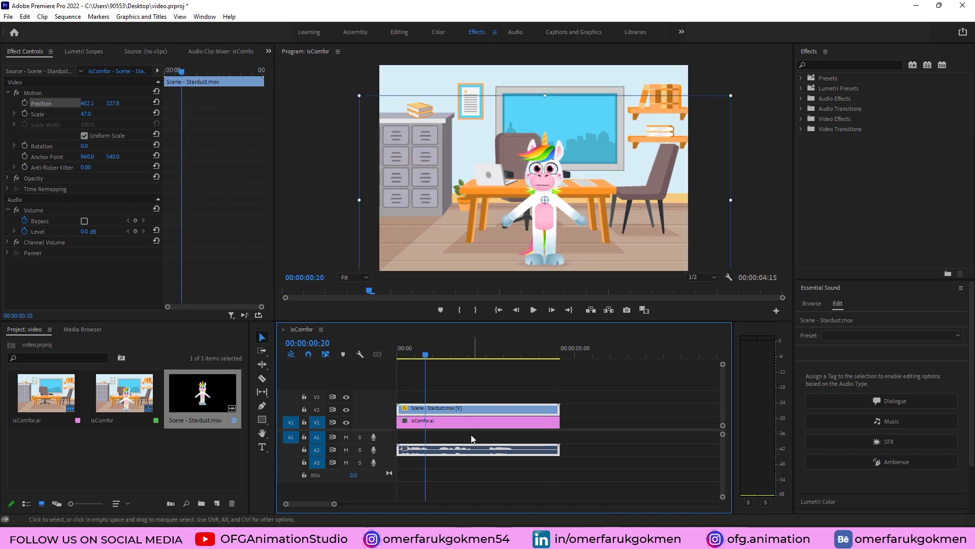
left_click_drag(430, 354, 380, 361)
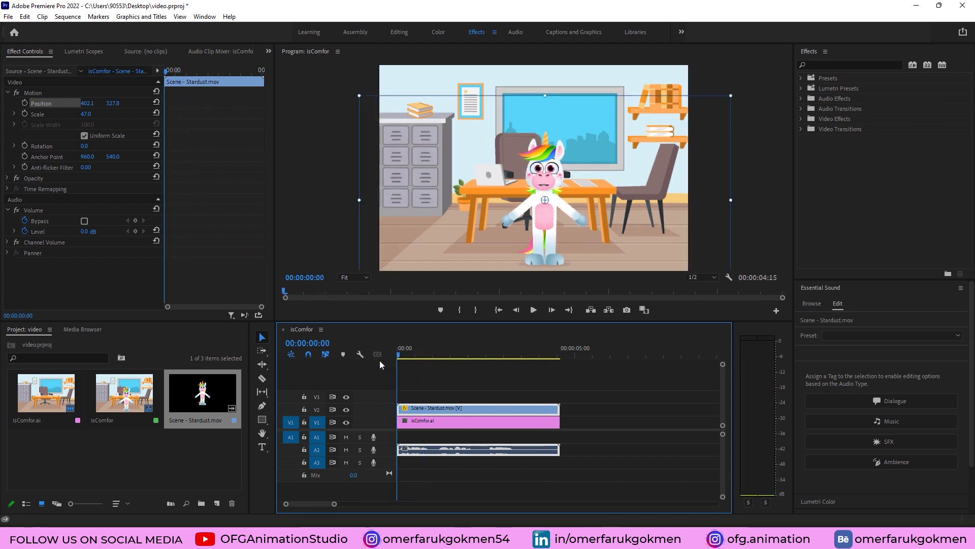